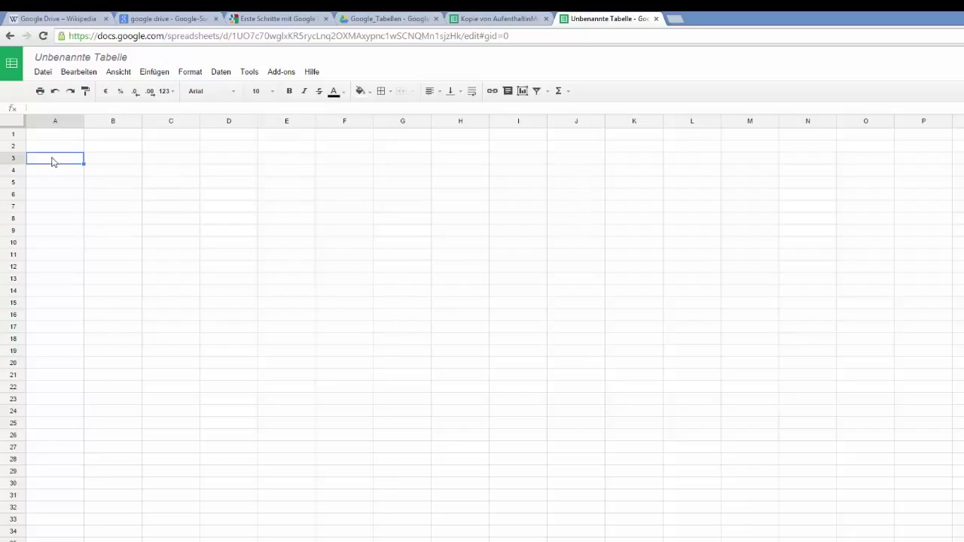
left_click(60, 149)
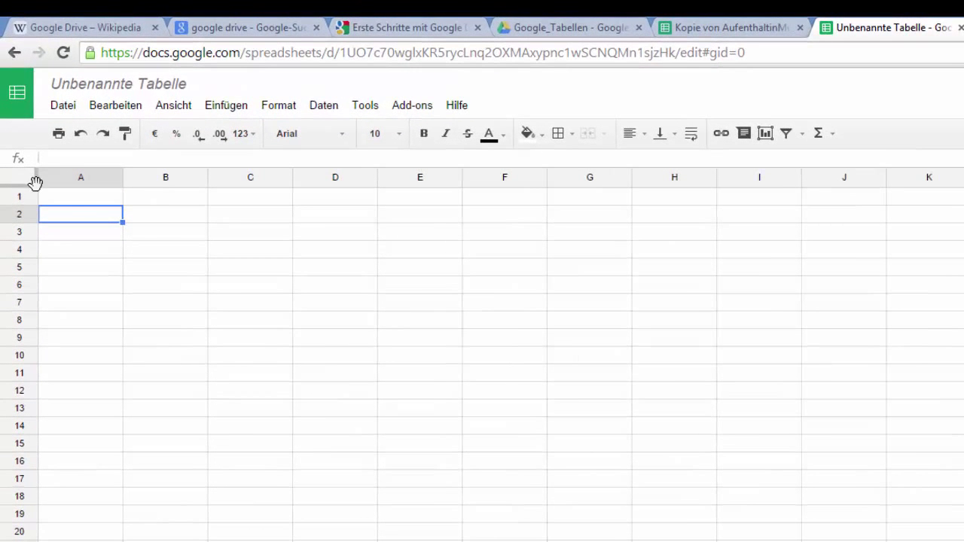
left_click(106, 235)
left_click(102, 217)
left_click(88, 199)
left_click(171, 231)
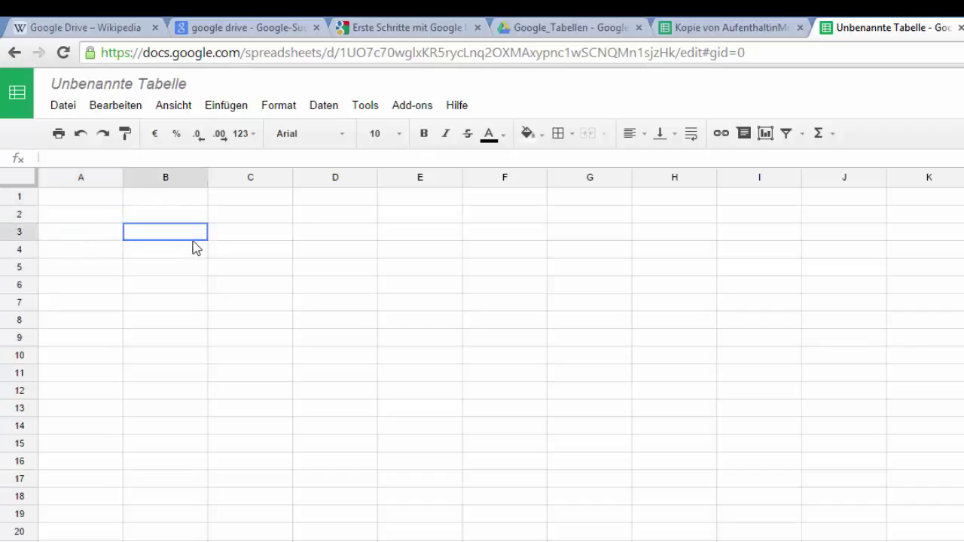
left_click(100, 236)
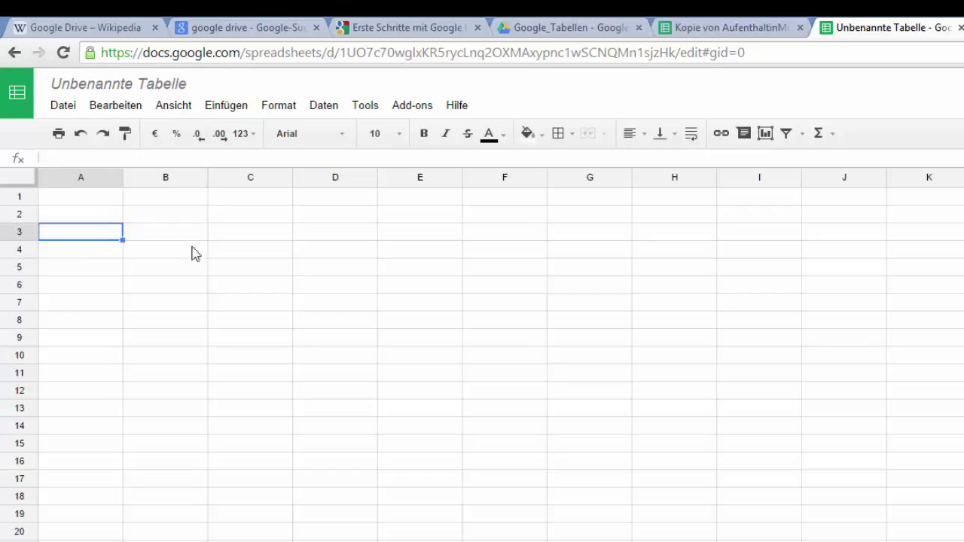
left_click(165, 241)
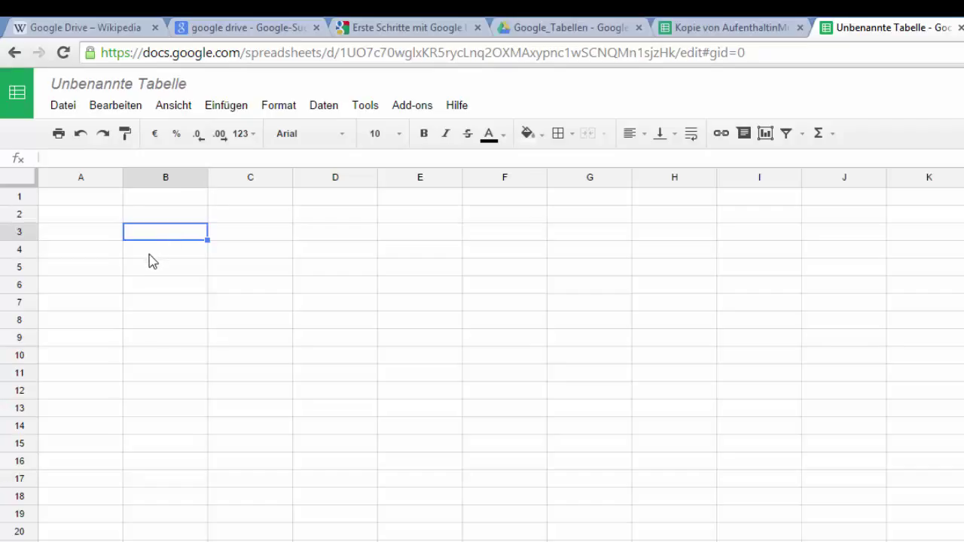
left_click(149, 255)
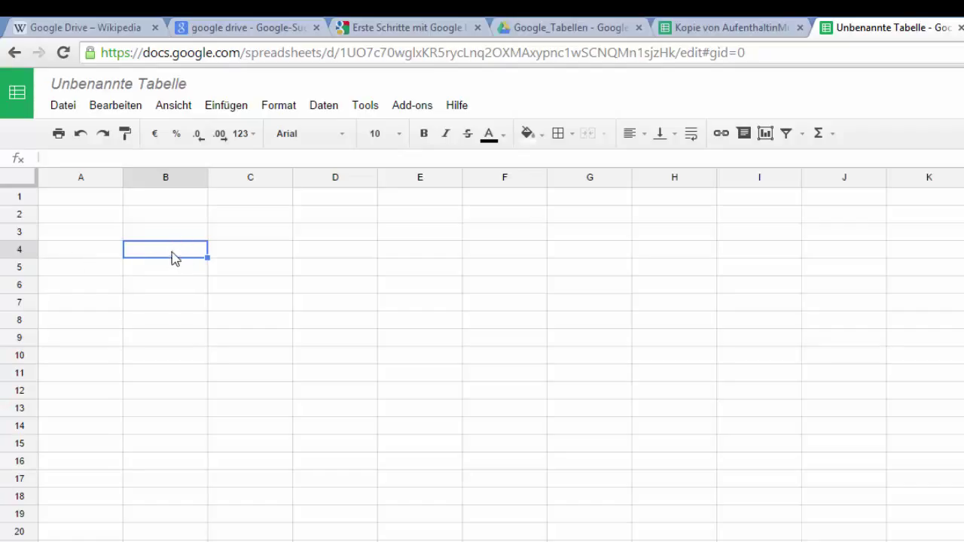
left_click(321, 216)
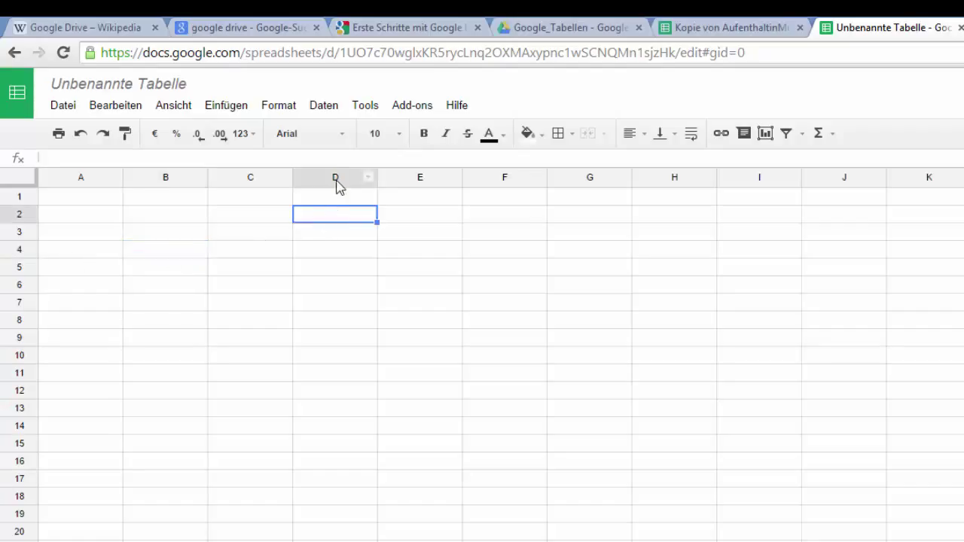
Enter the heading "Kostenaufstellung" in cell A2
left_click(89, 222)
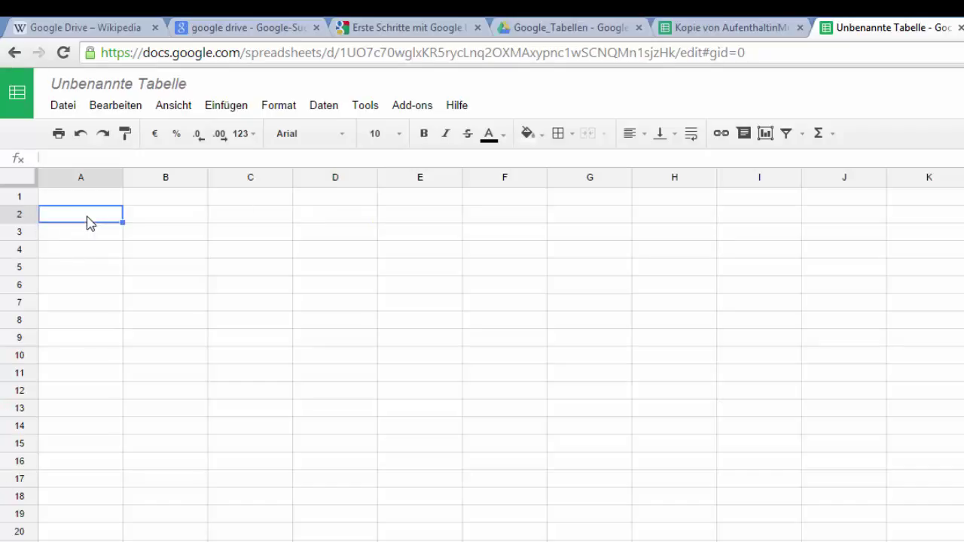
double_click(88, 221)
type("Kosten")
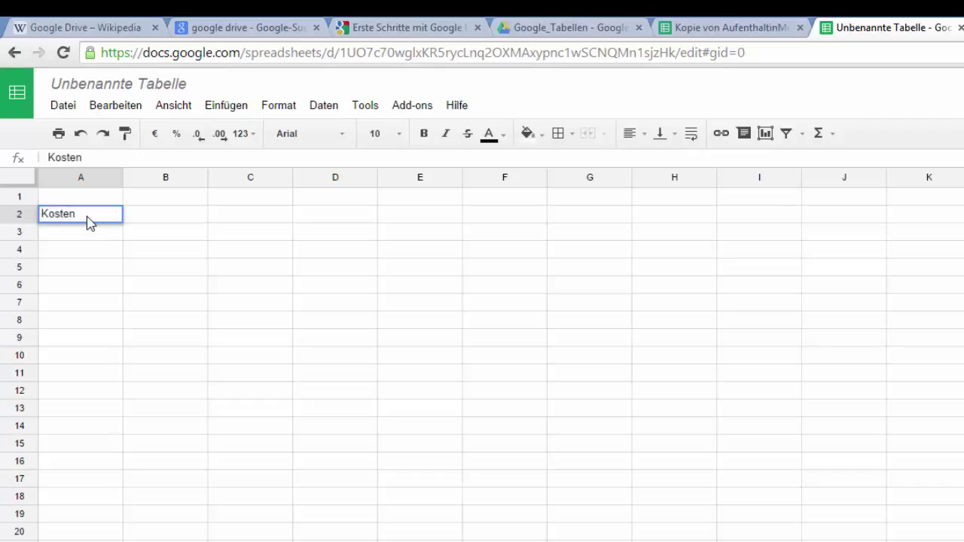
type("aufstellung")
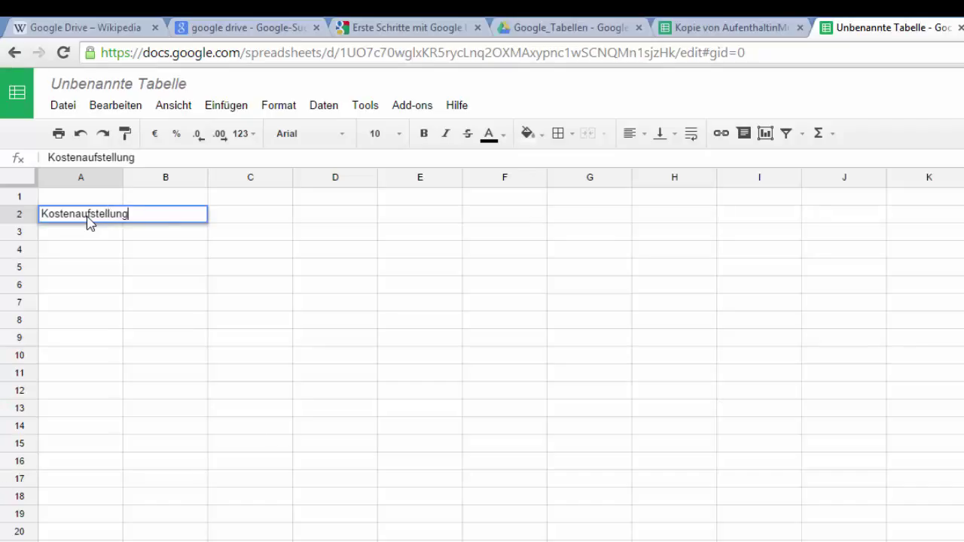
key("Return")
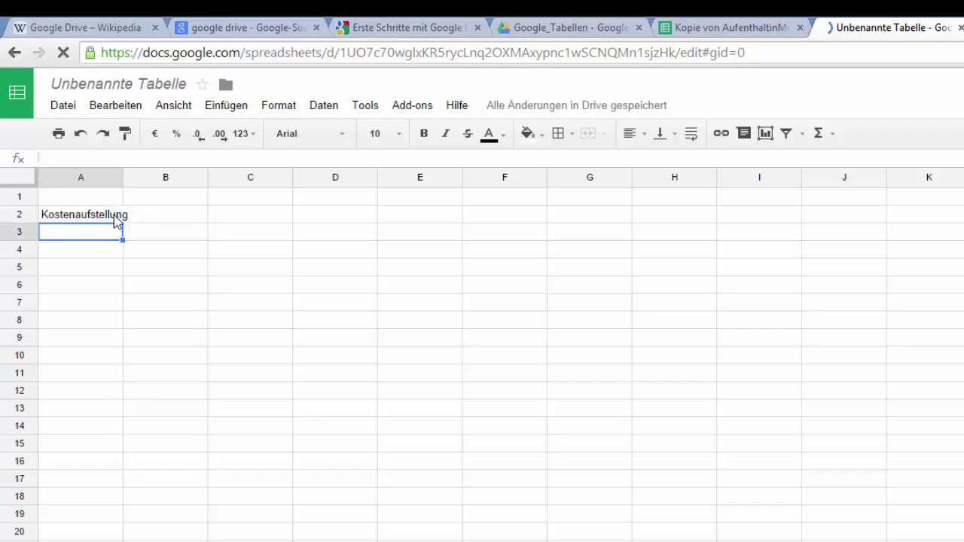
Enter the label "Dauer des Aufenthalts" in cell A4
left_click(78, 252)
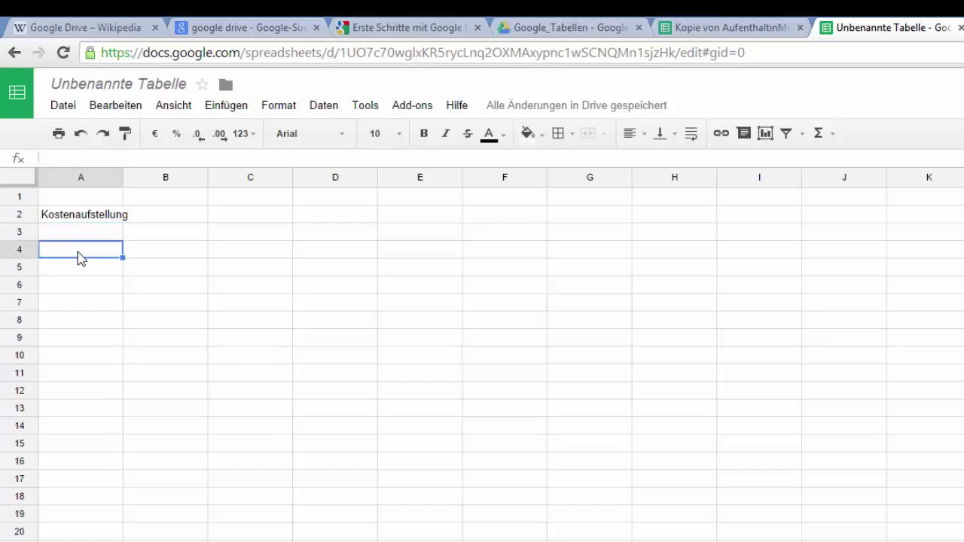
type("Dauer des Au")
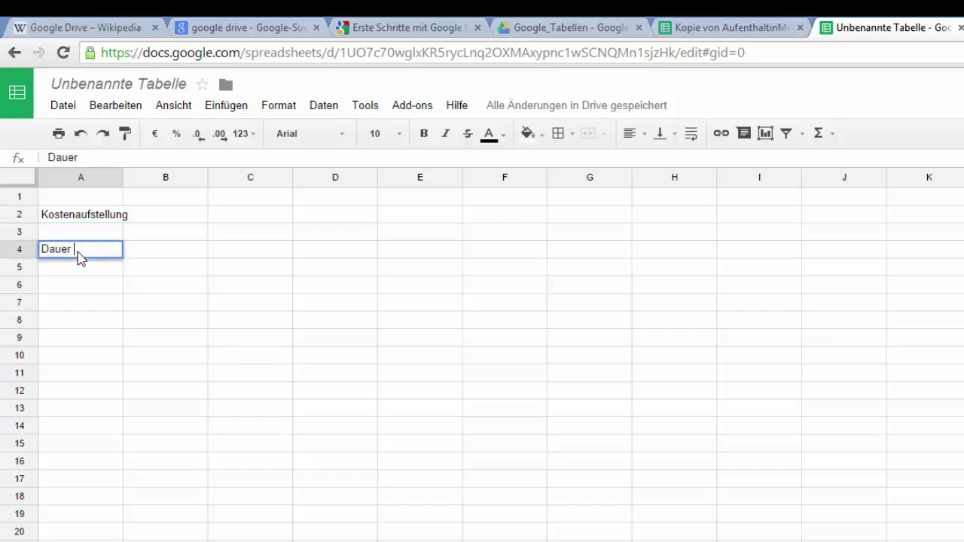
type("fenthalts")
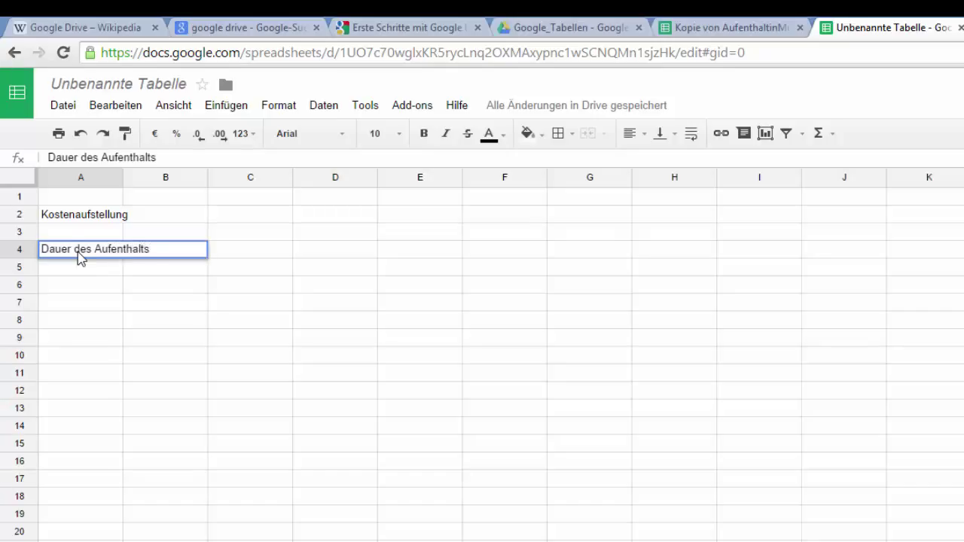
key("Return")
left_click(78, 252)
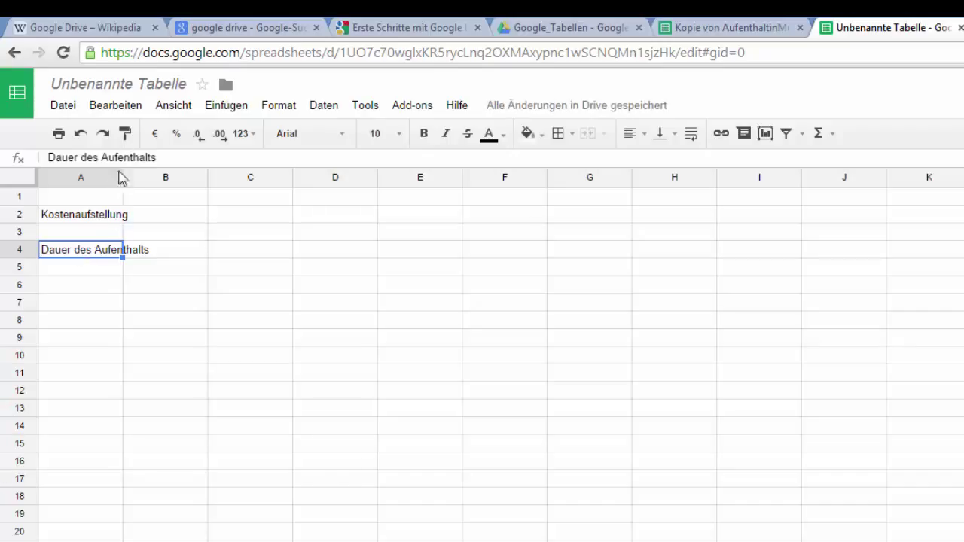
left_click(98, 265)
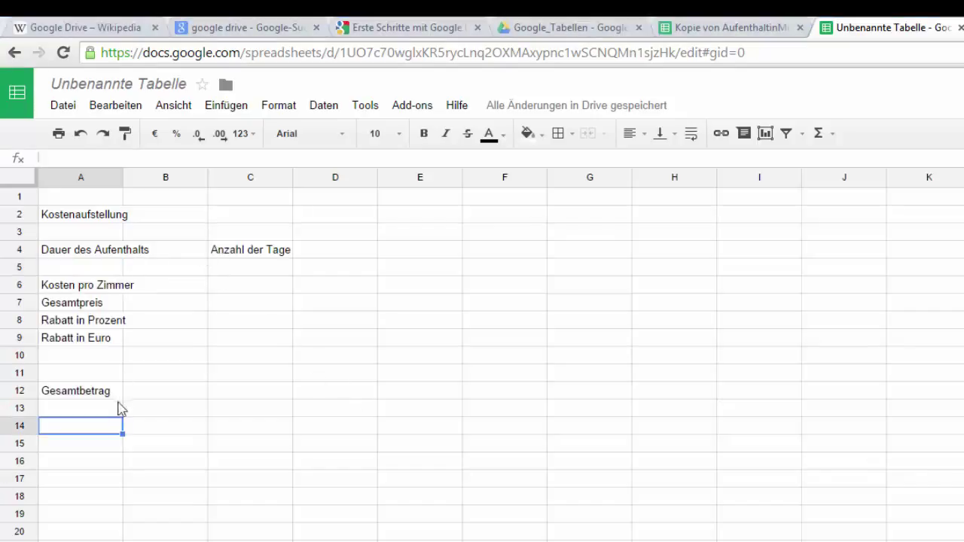
Fit the width of column A to its longest entry
left_click(244, 289)
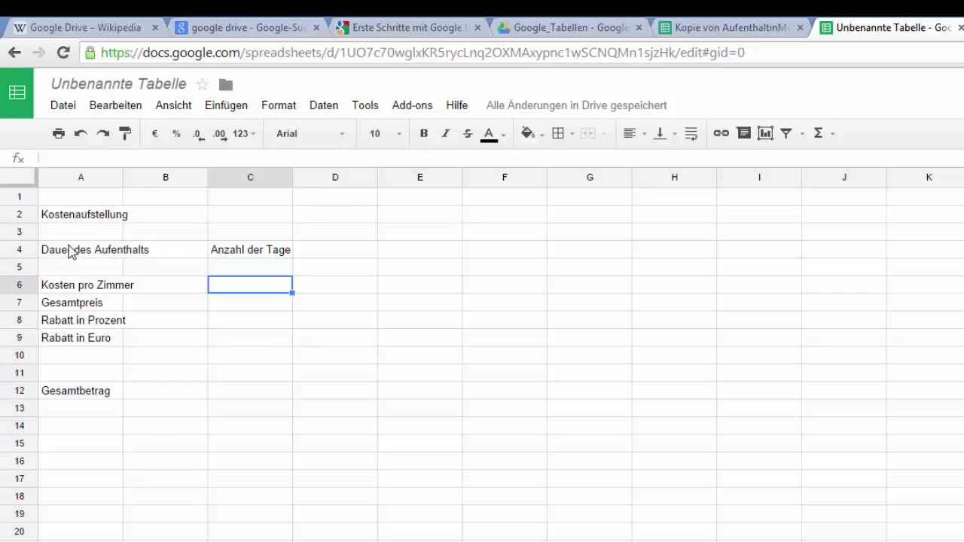
left_click_drag(123, 180, 123, 180)
double_click(123, 180)
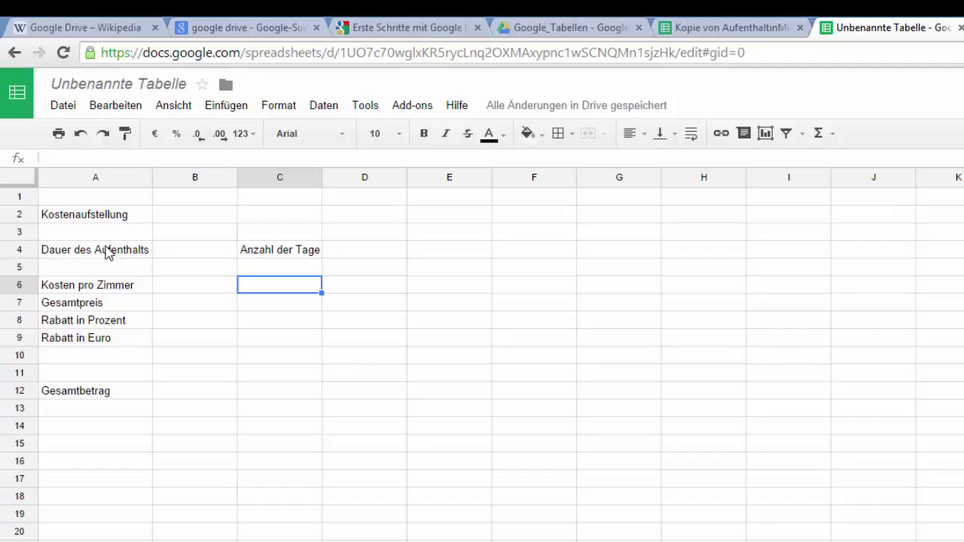
left_click(108, 251)
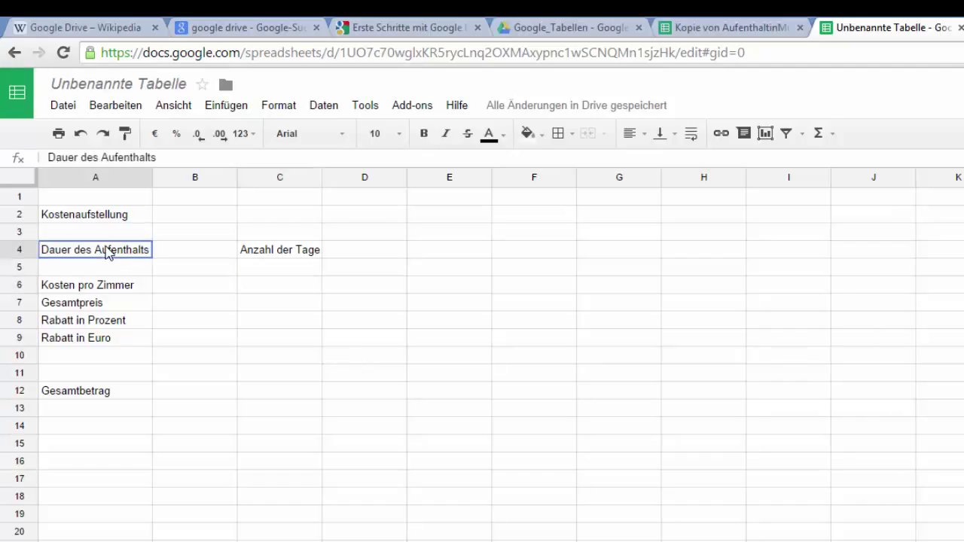
left_click(92, 216)
left_click(89, 253)
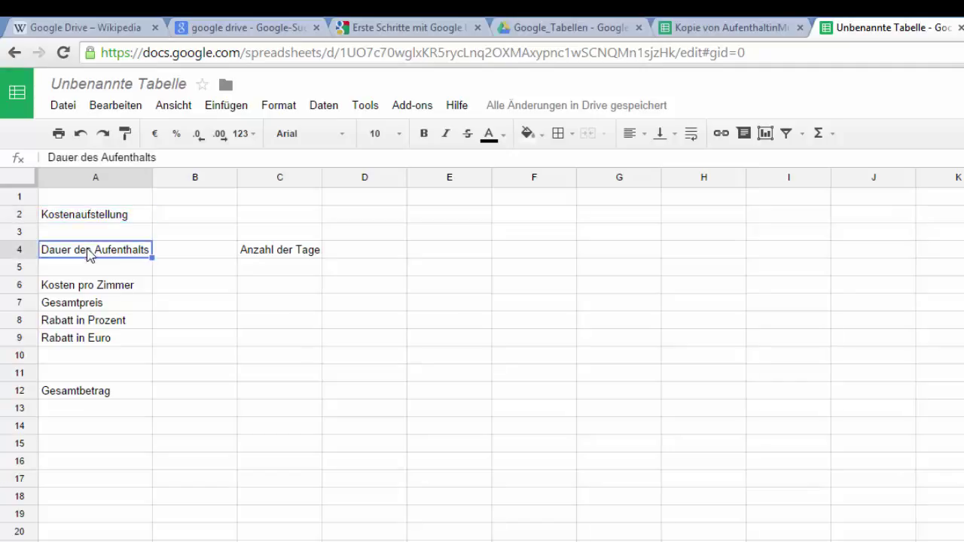
left_click(87, 287)
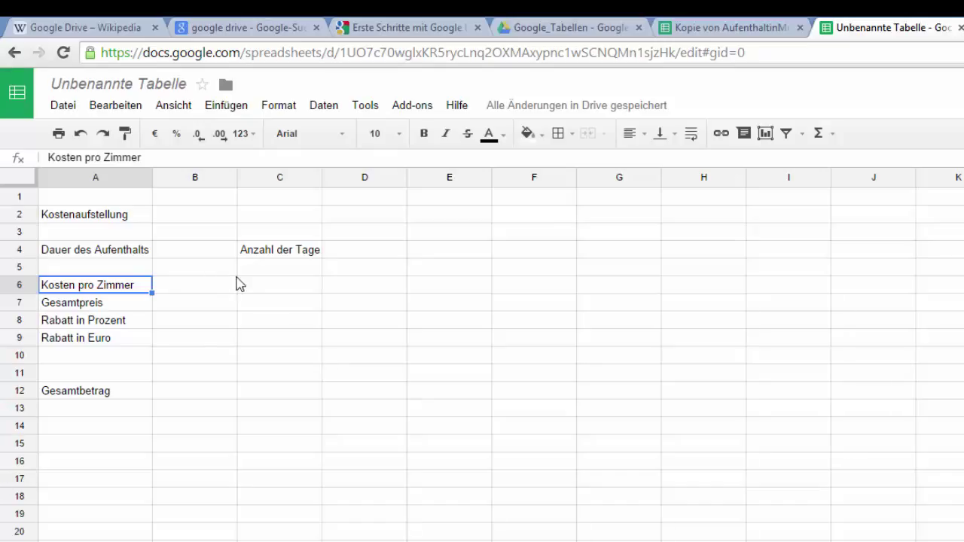
left_click(258, 291)
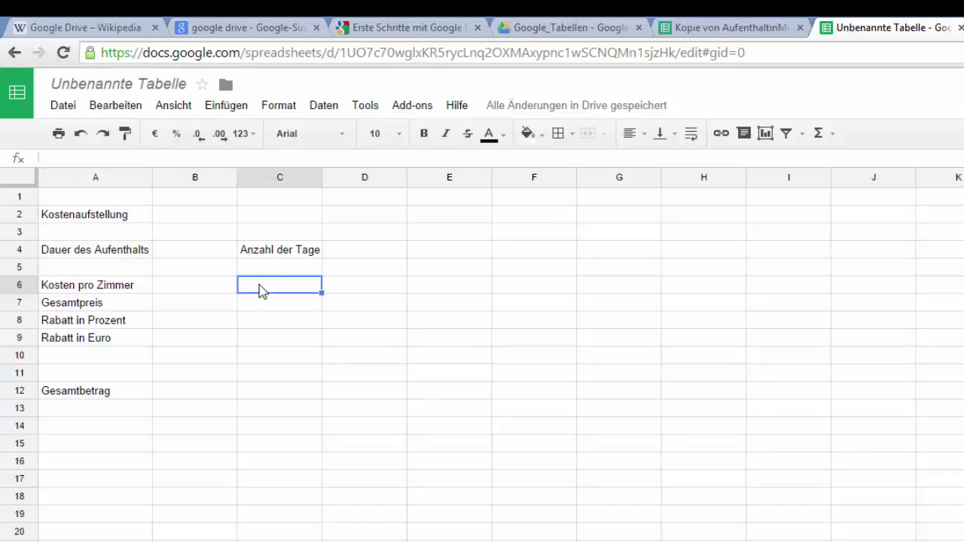
Enter 5 in cell C5 as the number of days, below "Anzahl der Tage"
left_click(282, 268)
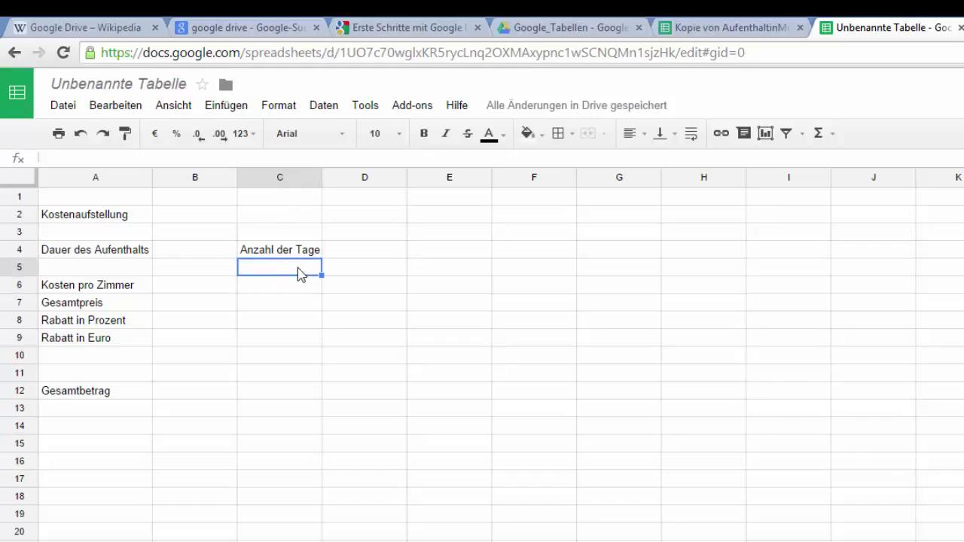
double_click(298, 267)
left_click(286, 284)
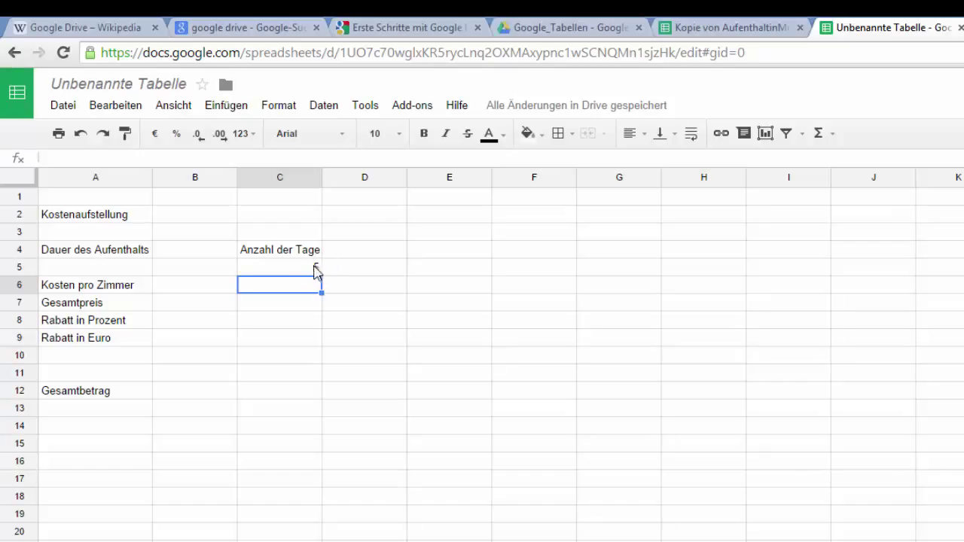
left_click(310, 273)
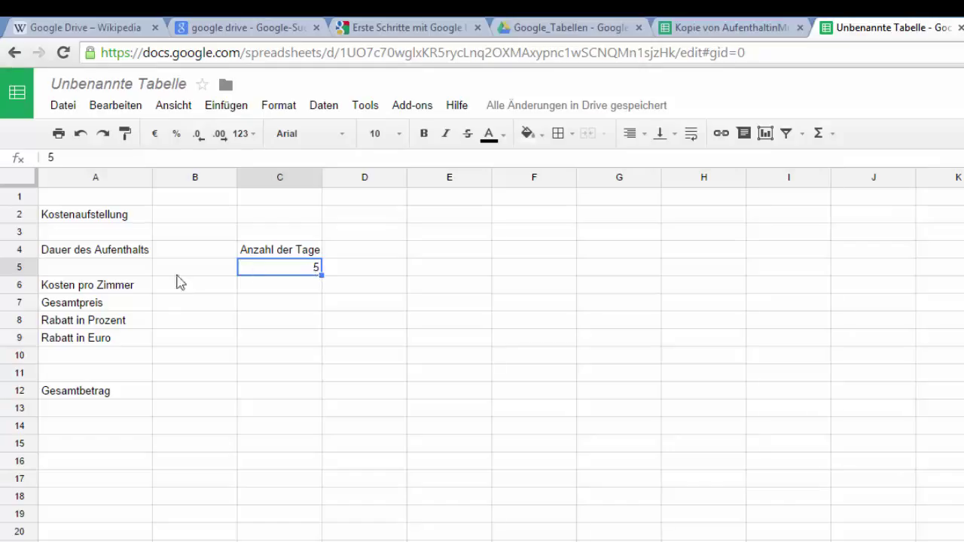
Enter 50 in cell C6 as the value for "Kosten pro Zimmer"
left_click(279, 292)
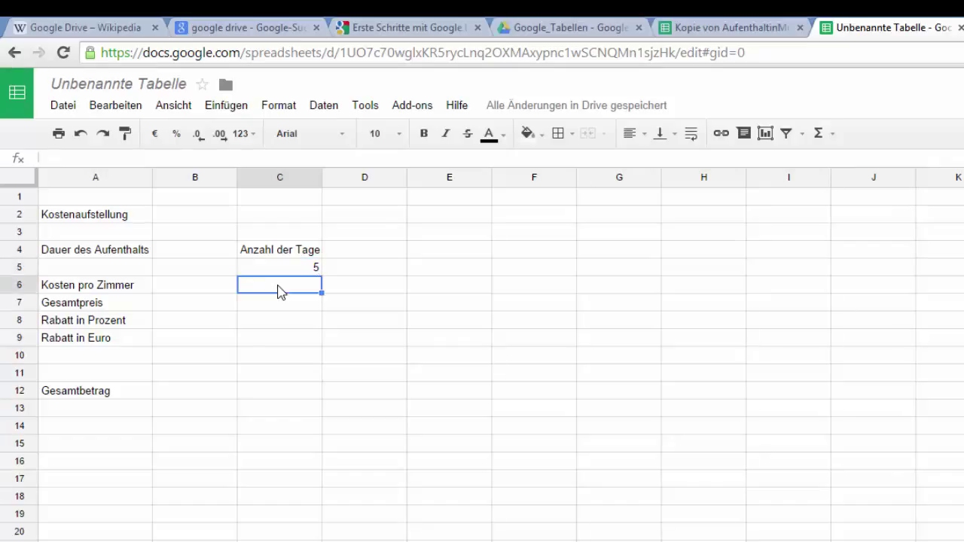
double_click(279, 292)
type("50")
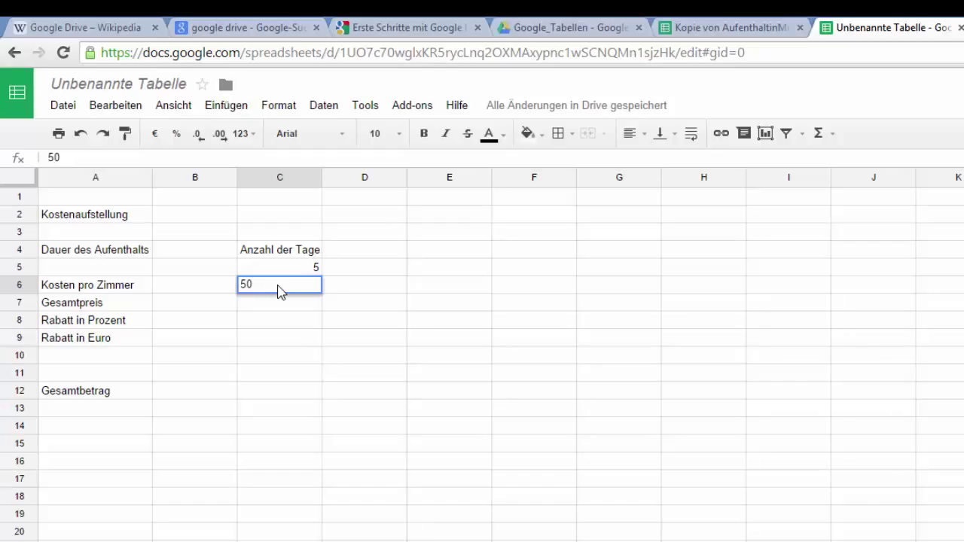
key("Return")
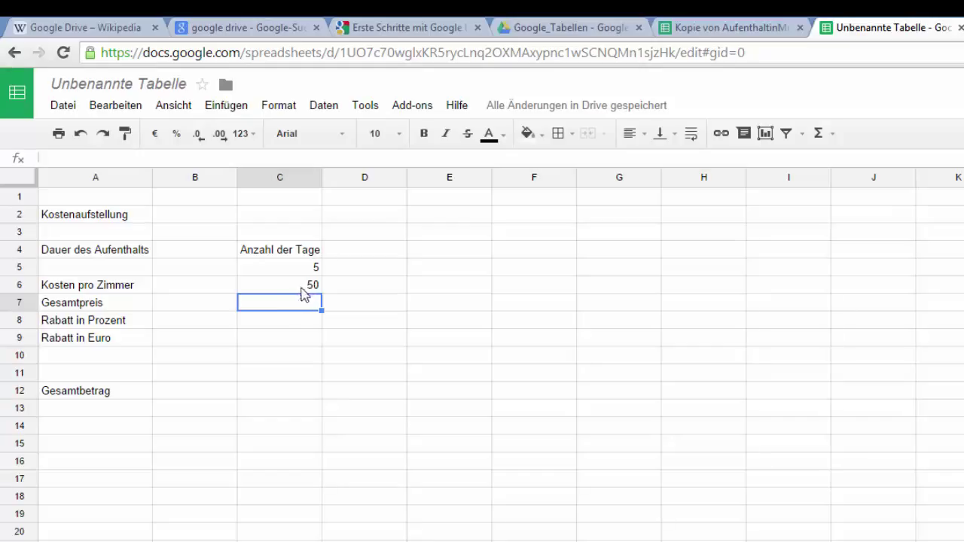
Enter 3435 in cell C7 as a trial value for "Gesamtpreis"
double_click(291, 308)
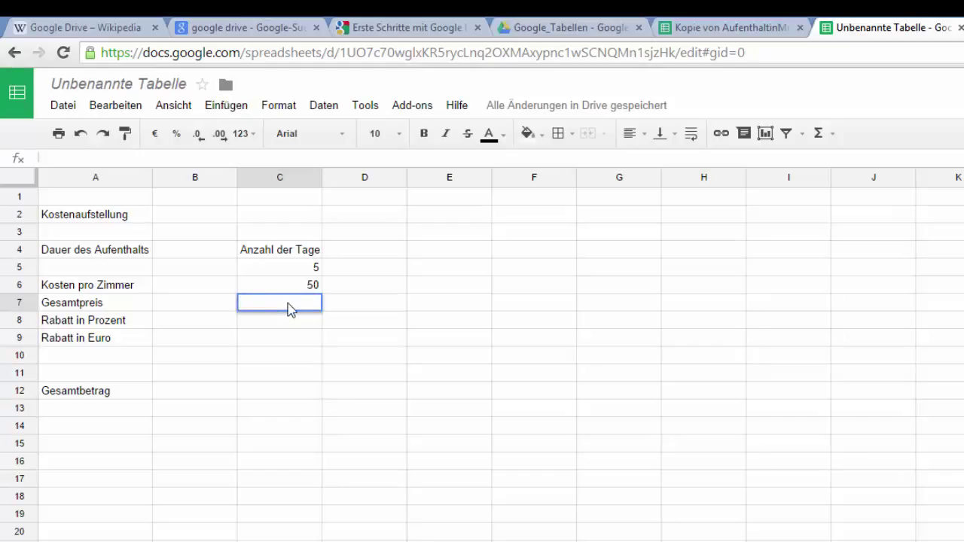
type("3435")
key("Return")
Delete the "Gesamtpreis" value in cell C7 and undo that deletion
left_click(285, 308)
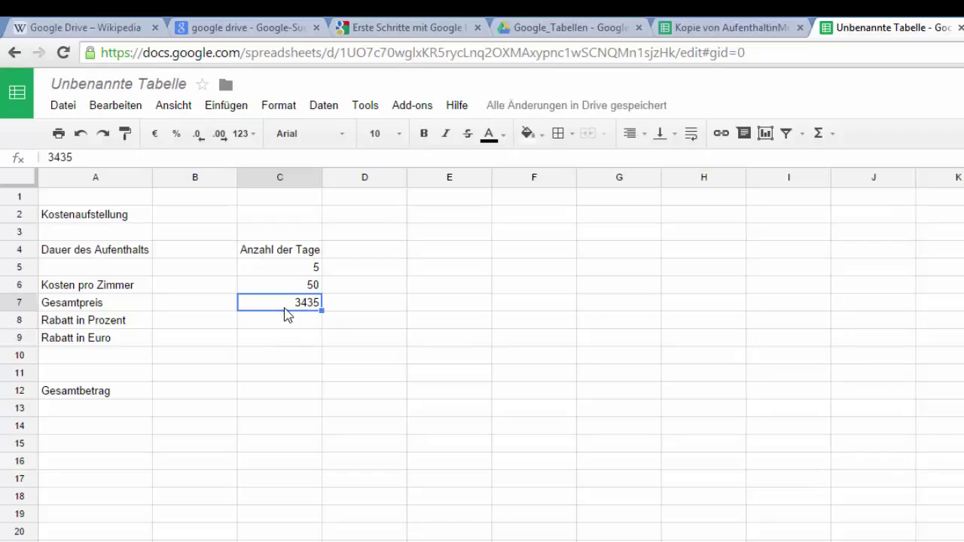
key("Delete")
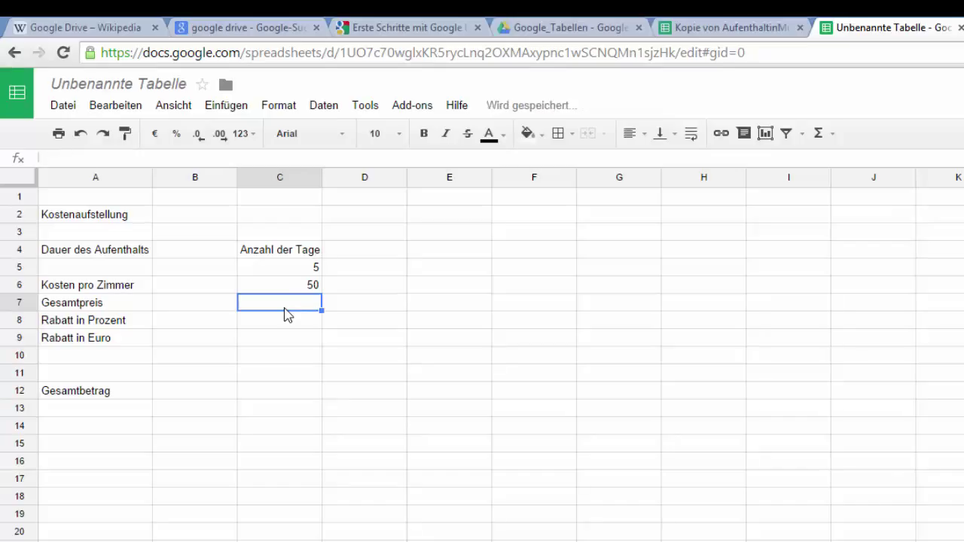
left_click(80, 134)
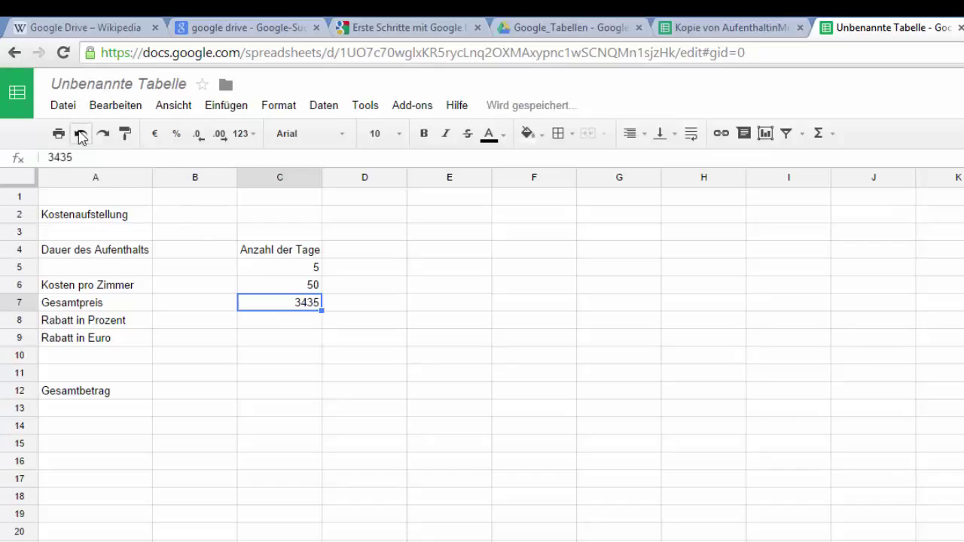
Clear the value of cell C7 in the "Gesamtpreis" row with the Werte löschen command
left_click(271, 327)
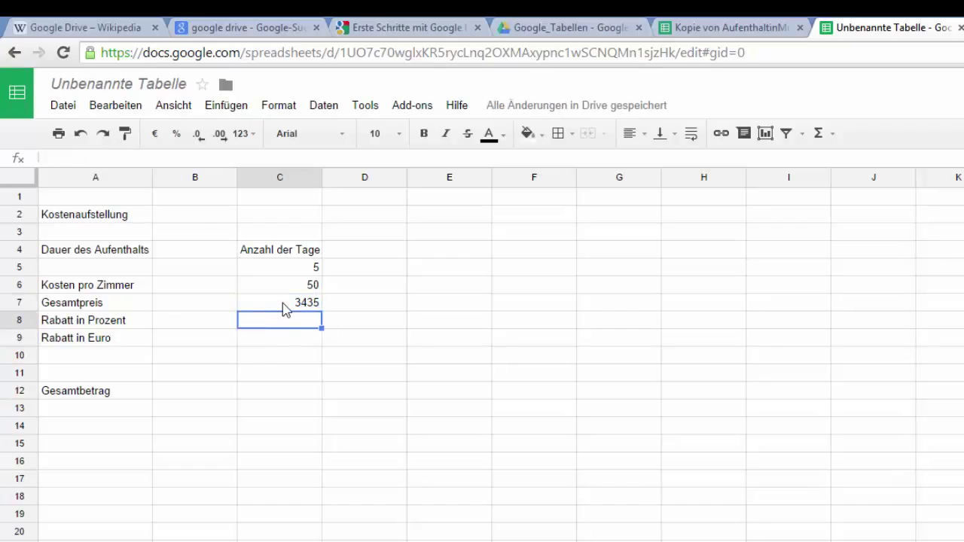
left_click(283, 303)
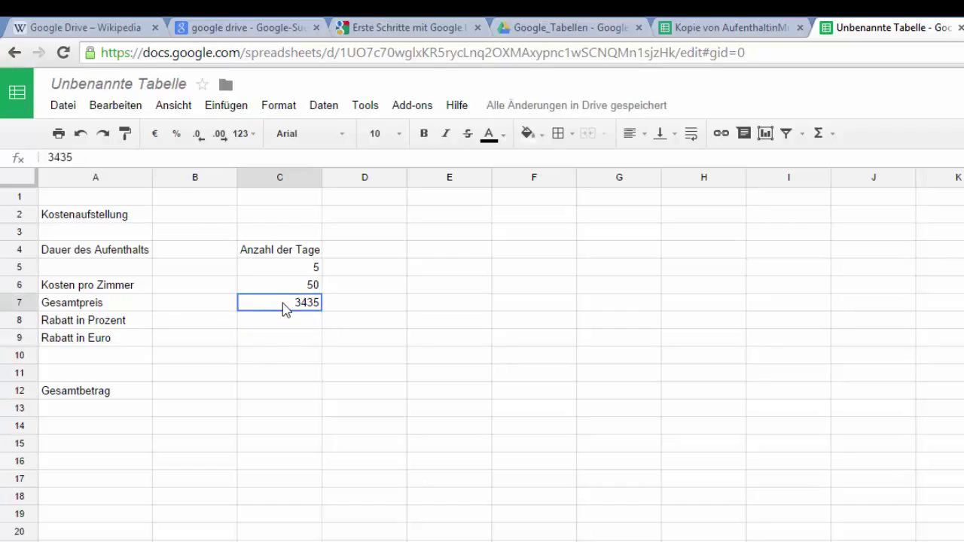
left_click(115, 107)
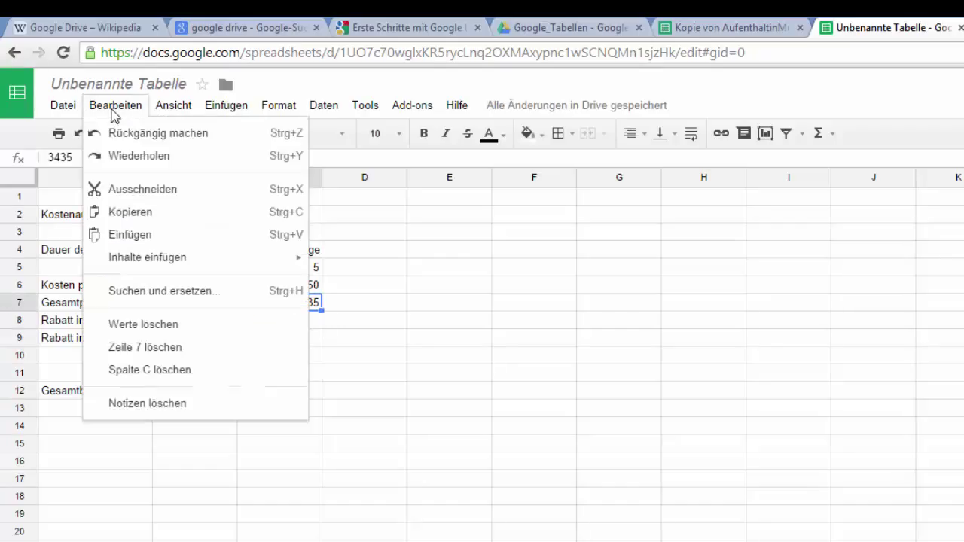
left_click(145, 330)
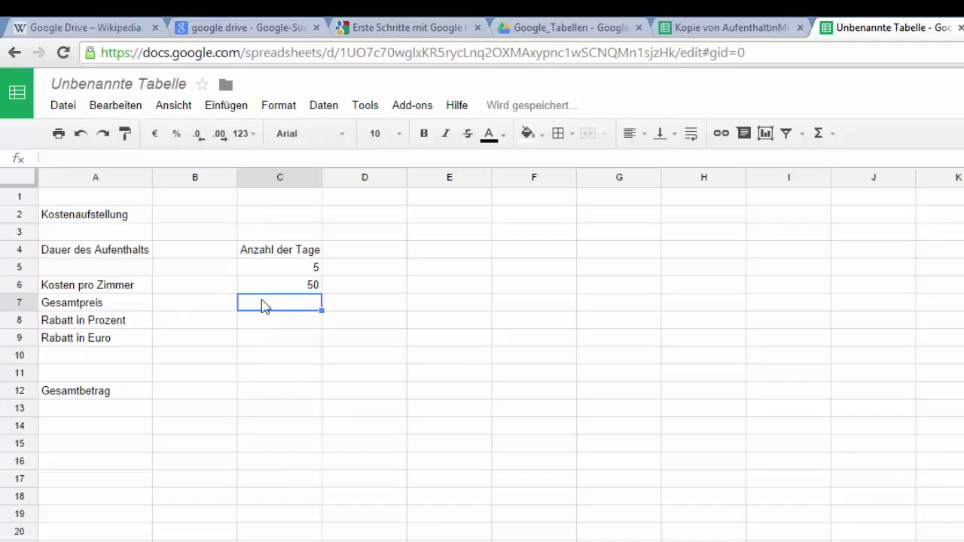
Enter 2323 as a trial value for "Gesamtpreis" in cell C7 and delete it again
type("2323")
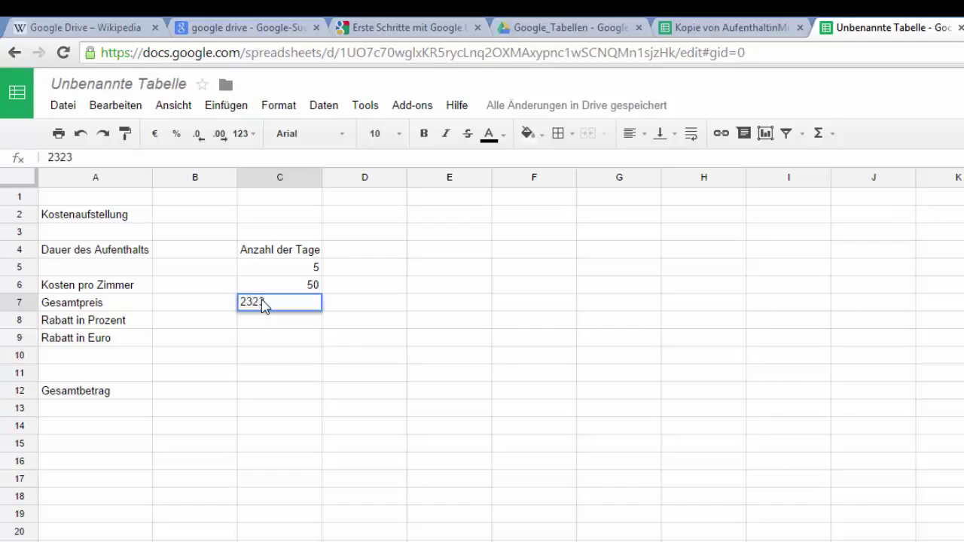
key("Return")
left_click(275, 301)
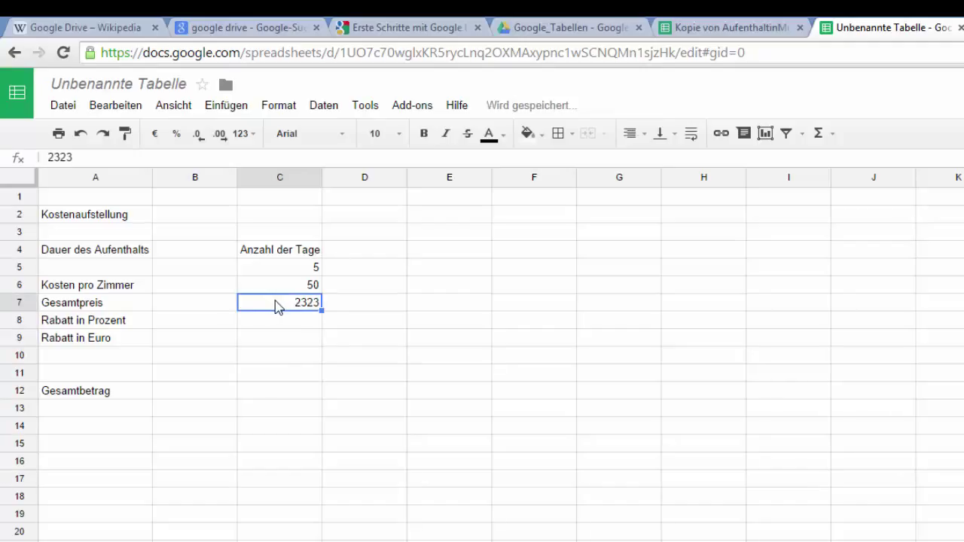
right_click(275, 301)
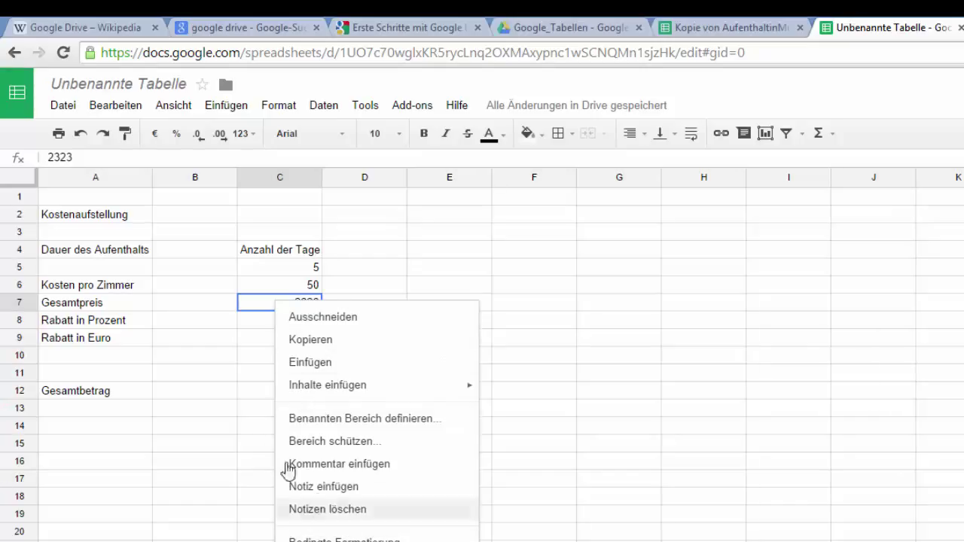
left_click(250, 327)
left_click(280, 307)
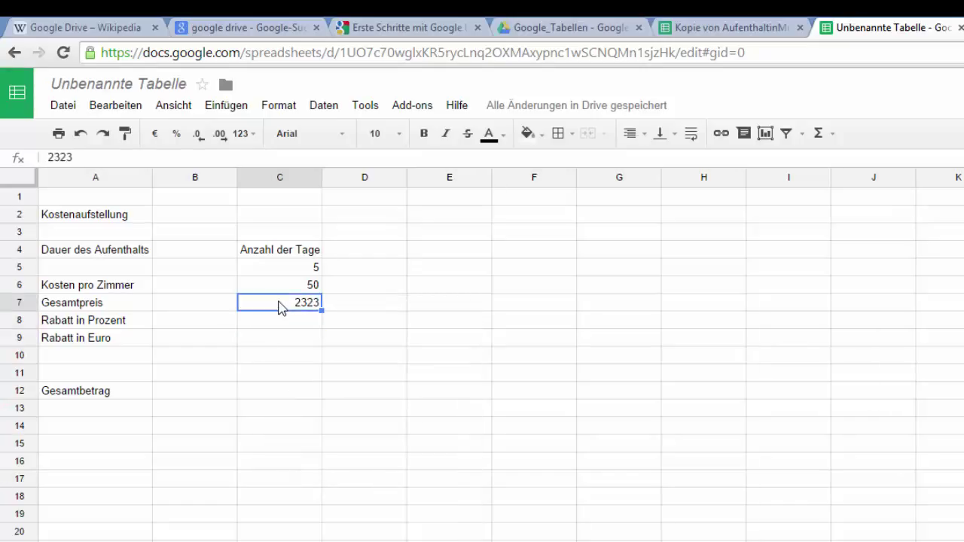
key("Delete")
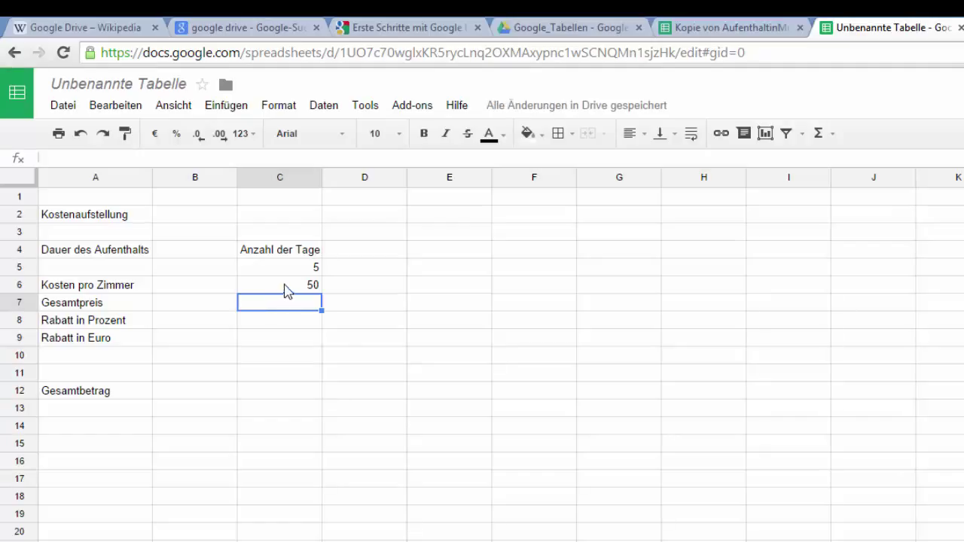
Calculate "Gesamtpreis" in cell C7 with the formula =C5*C6, multiplying the number of days by the room cost
left_click(285, 292)
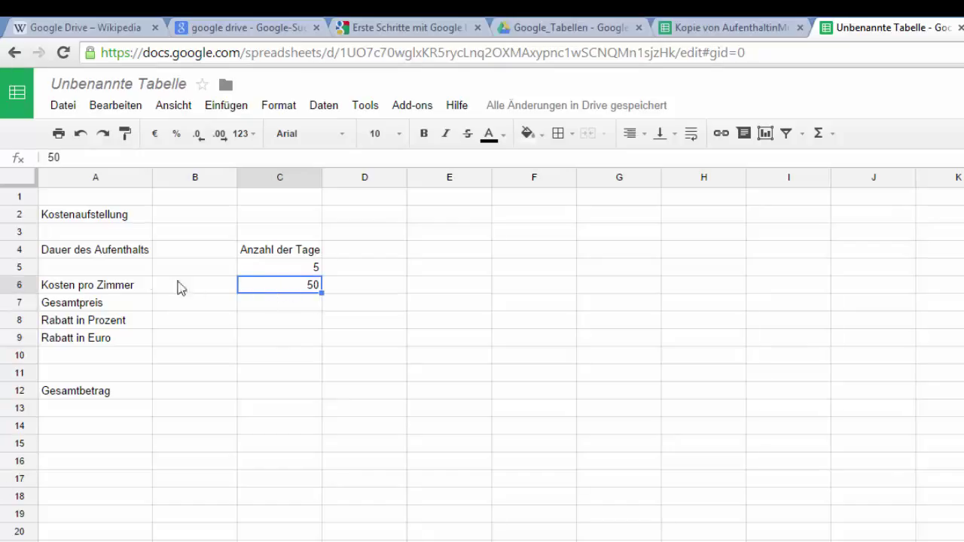
left_click(275, 300)
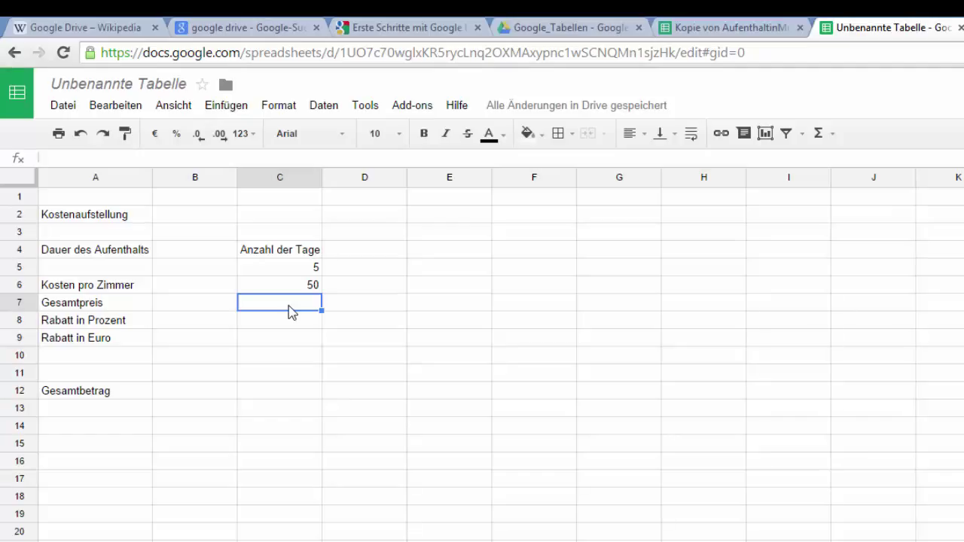
type("=")
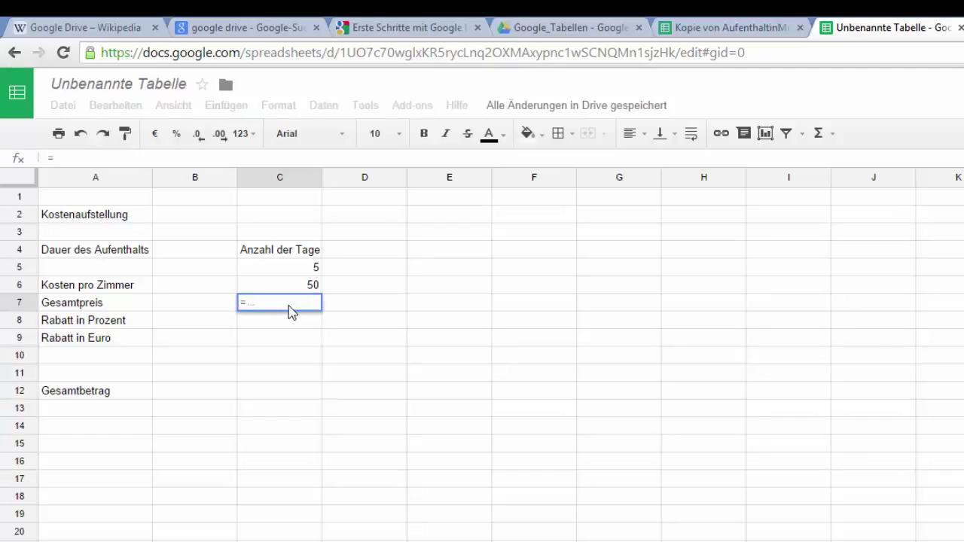
left_click(311, 272)
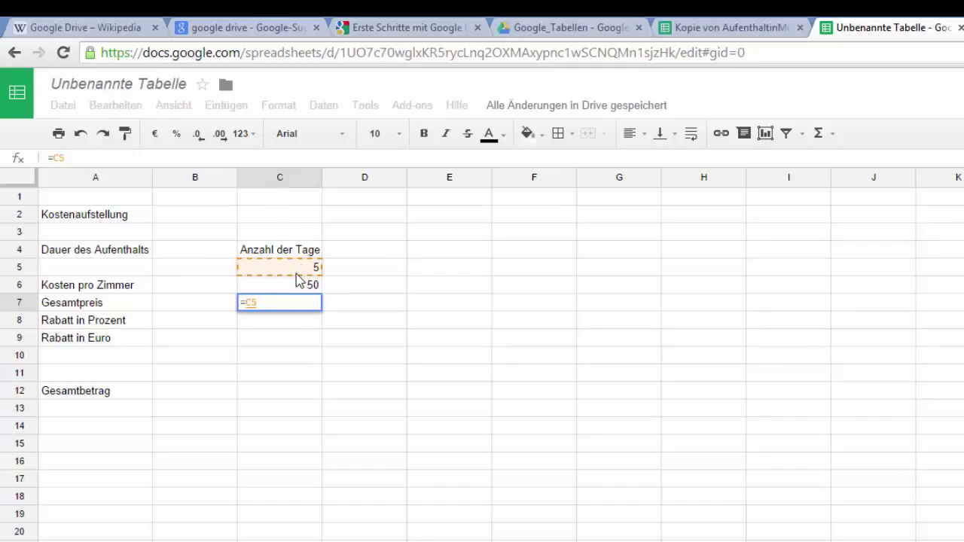
type("*")
left_click(296, 288)
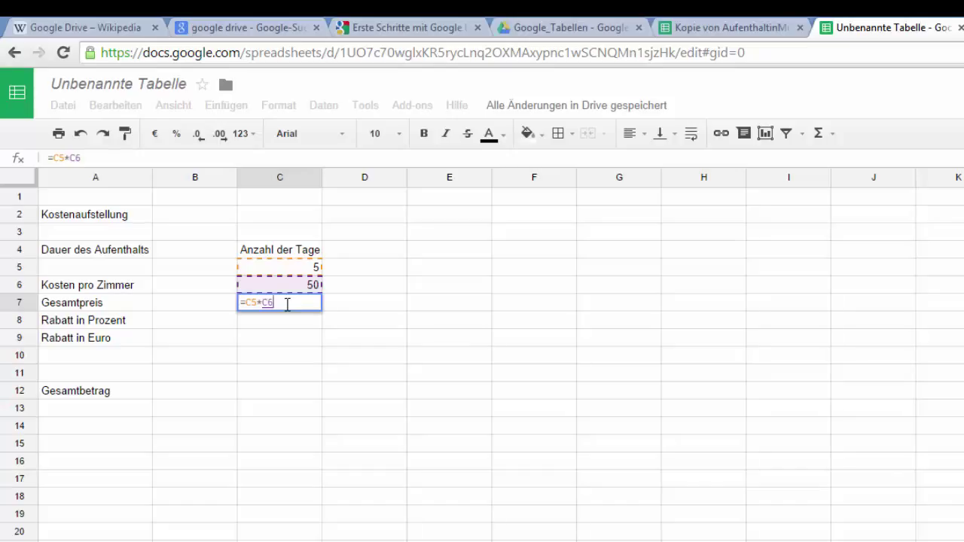
key("Return")
left_click(325, 309)
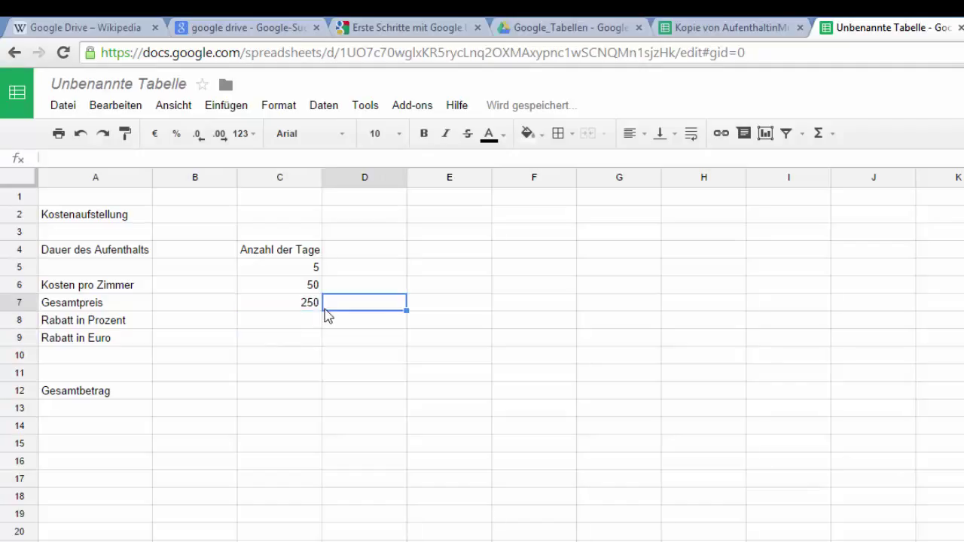
left_click(304, 312)
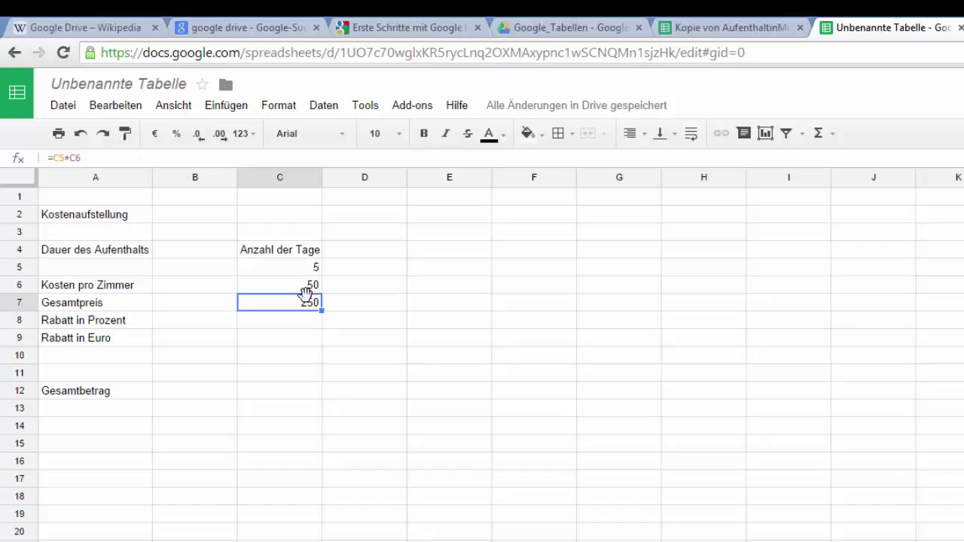
Enter 0,15 in cell C8 as the value for "Rabatt in Prozent"
left_click(245, 323)
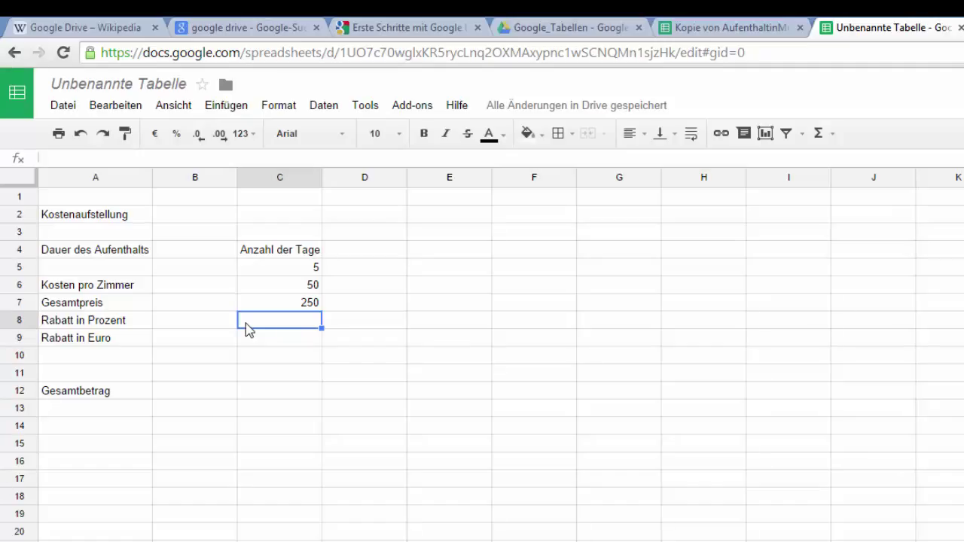
type("0,15")
key("Return")
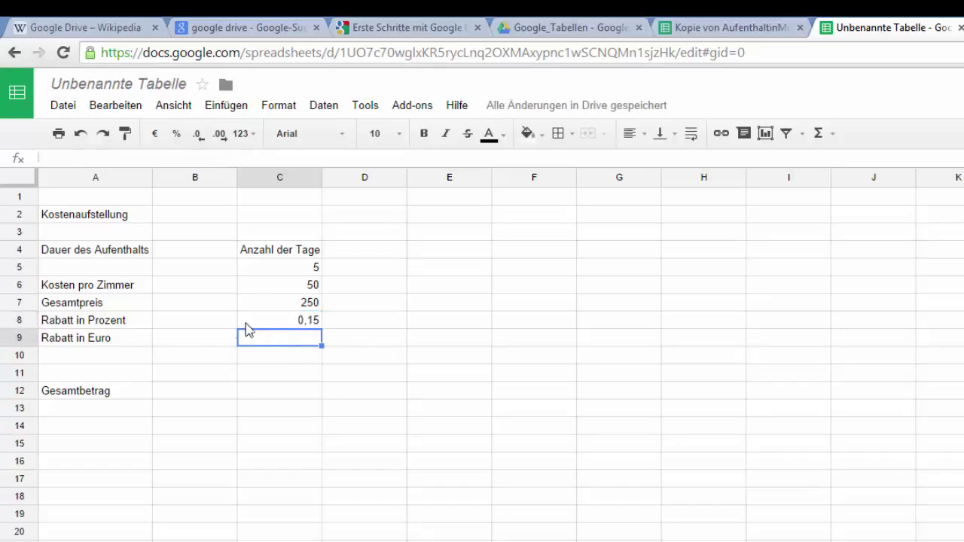
Calculate "Rabatt in Euro" in cell C9 with the formula =C8*C7
type("=")
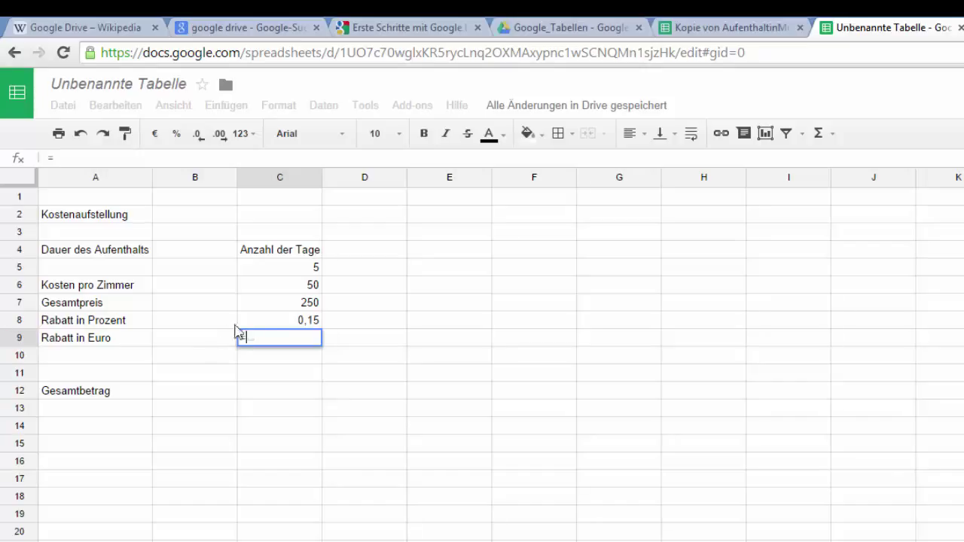
left_click(279, 320)
type("*")
left_click(290, 302)
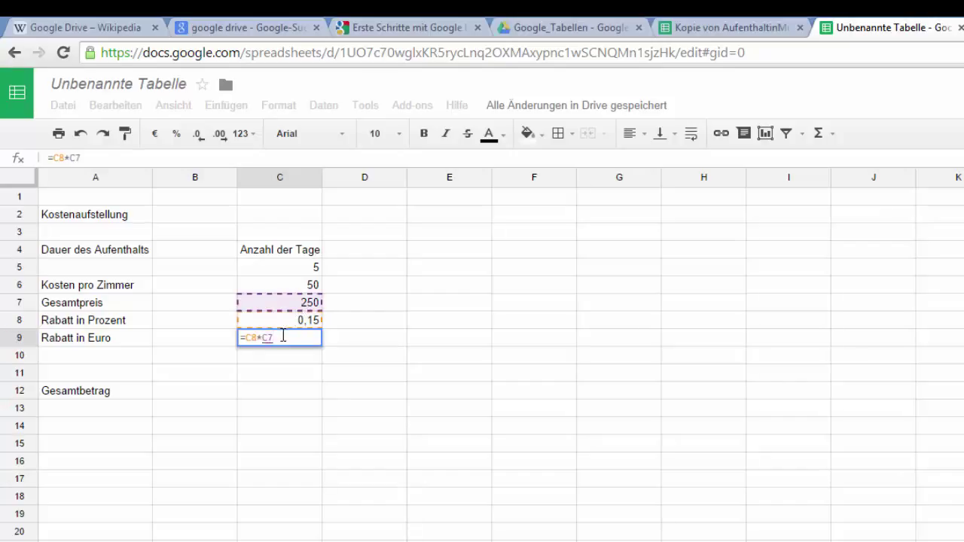
key("Return")
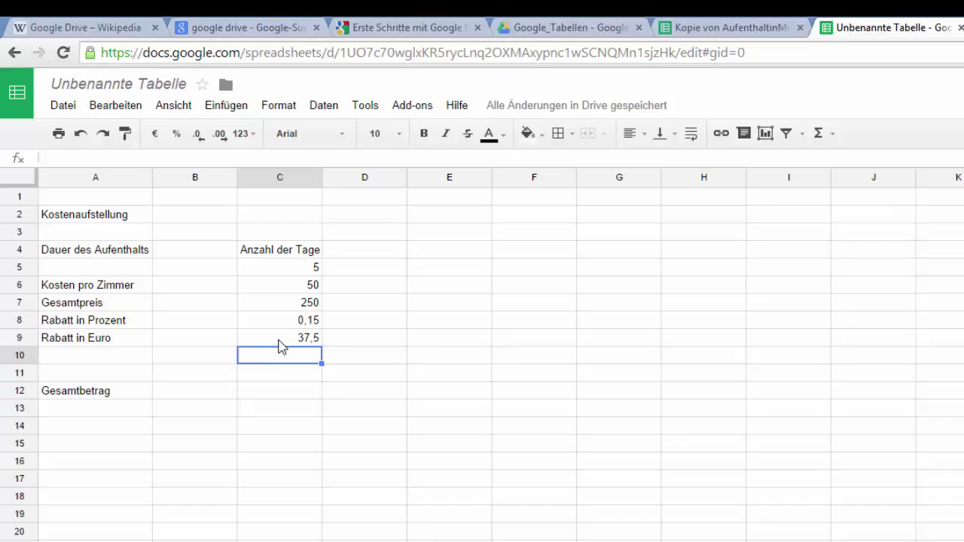
Calculate "Gesamtbetrag" in cell C12 with the formula =C7-C9, subtracting the discount from the total price
left_click(272, 392)
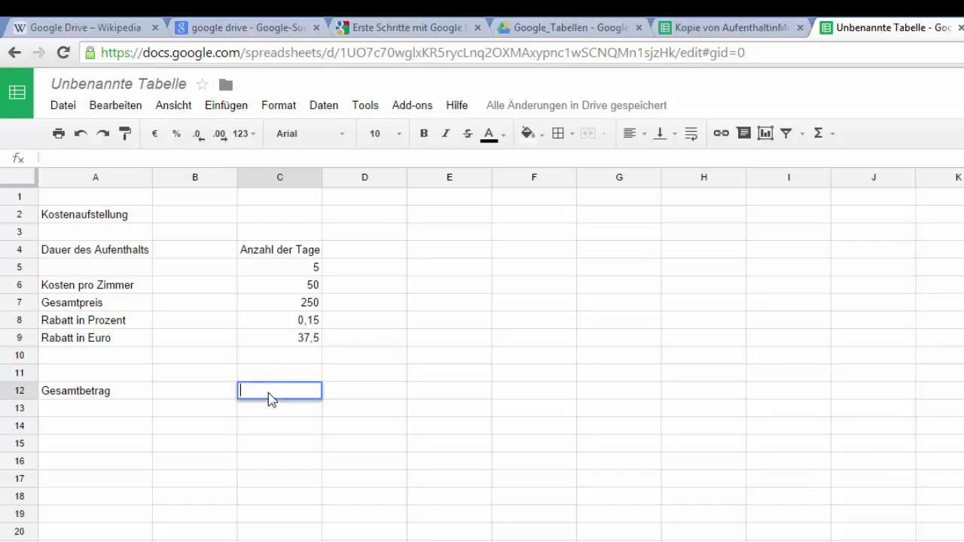
type("=")
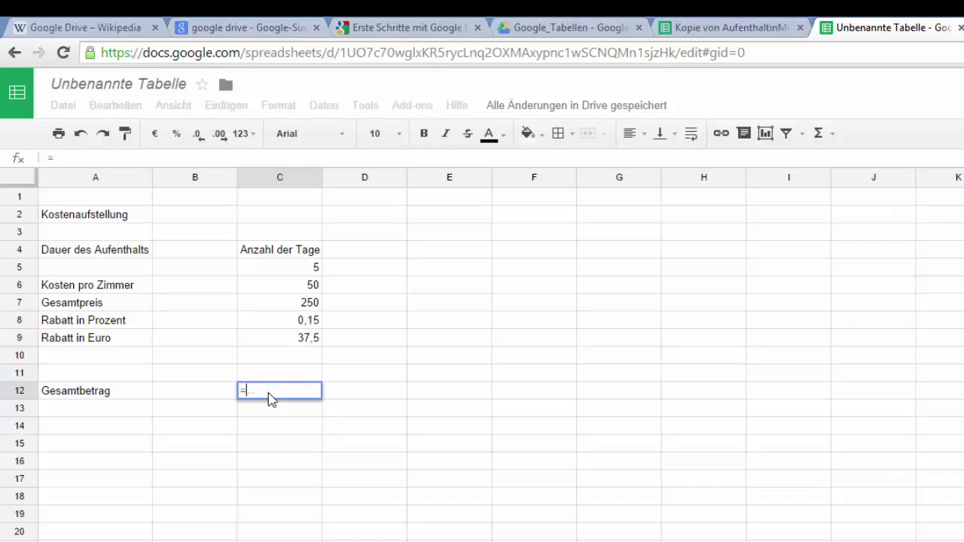
left_click(286, 305)
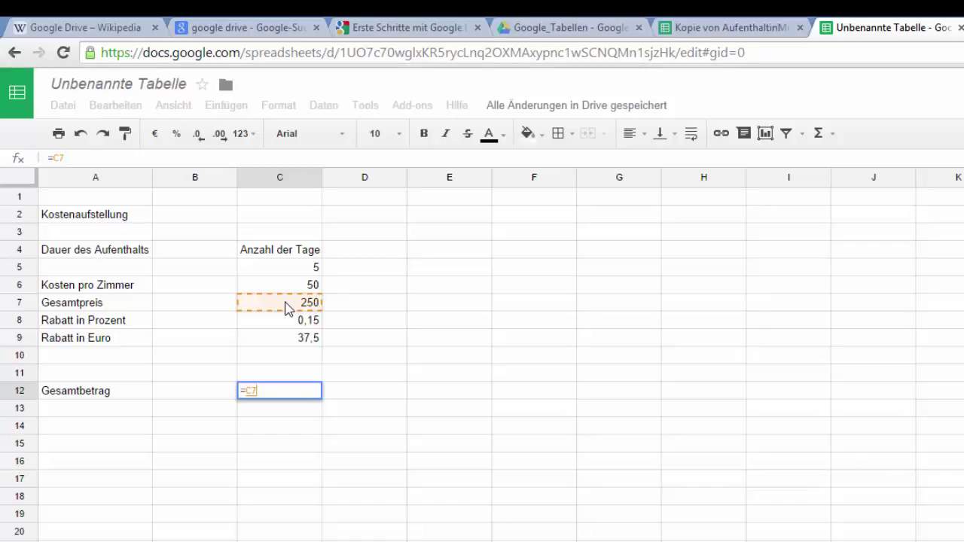
type("-")
left_click(285, 345)
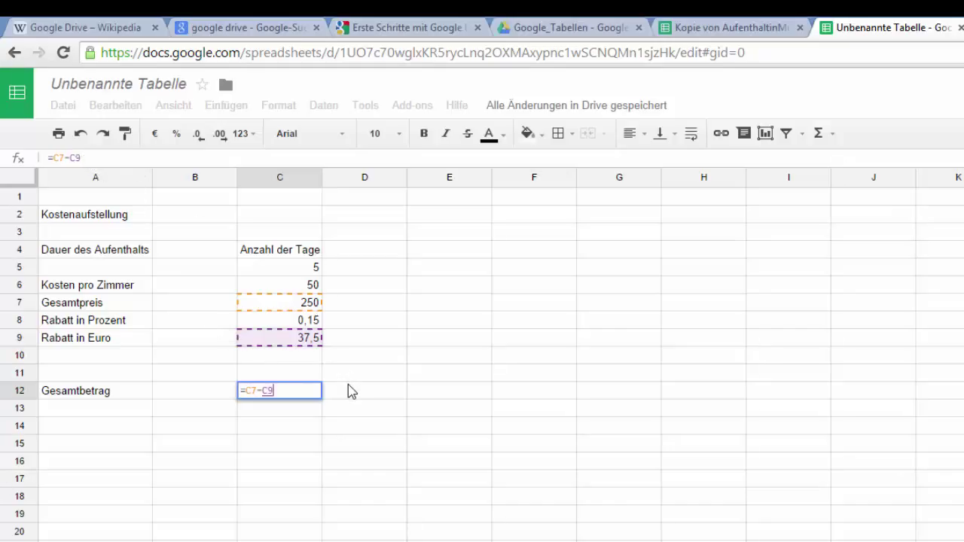
key("Return")
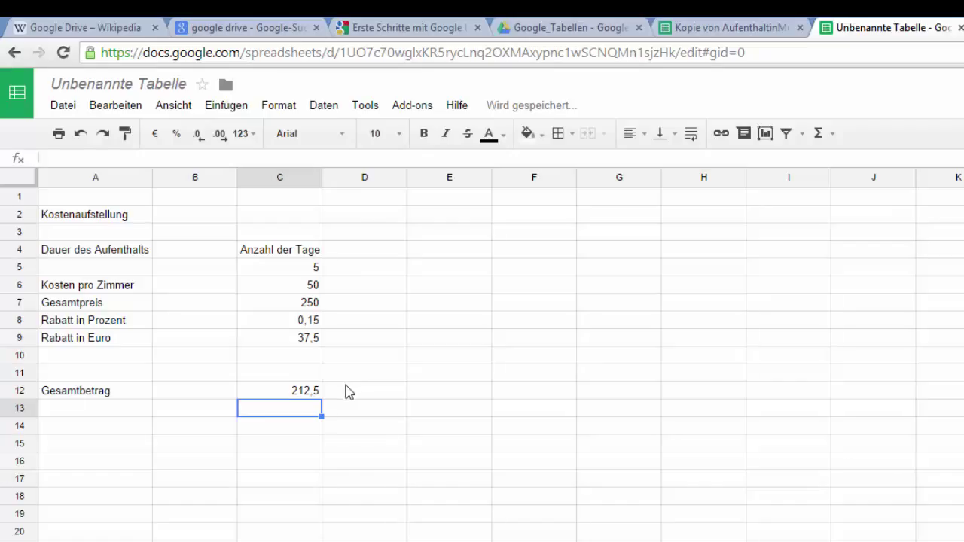
left_click(308, 393)
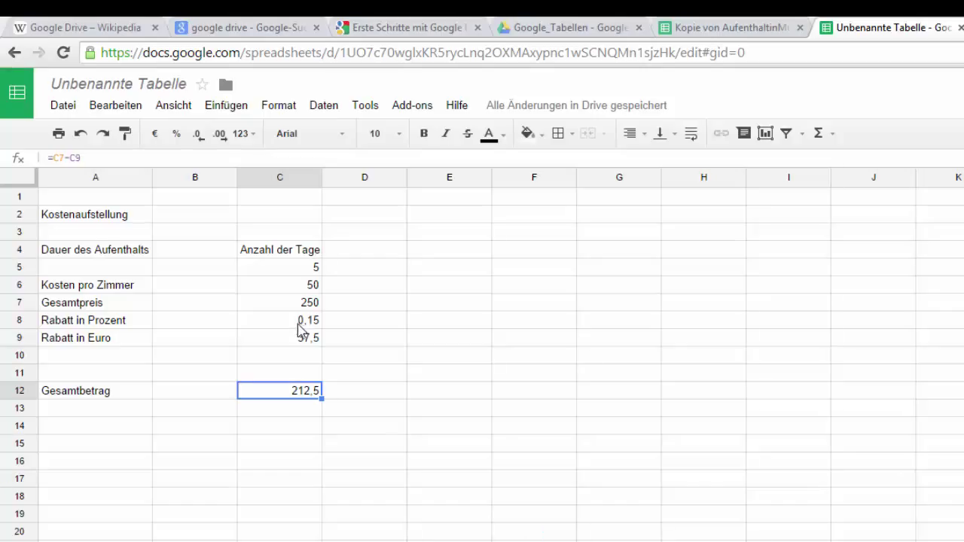
Make the heading "Kostenaufstellung" in A2 bold and the label "Dauer des Aufenthalts" in A4 bold and italic
left_click(93, 219)
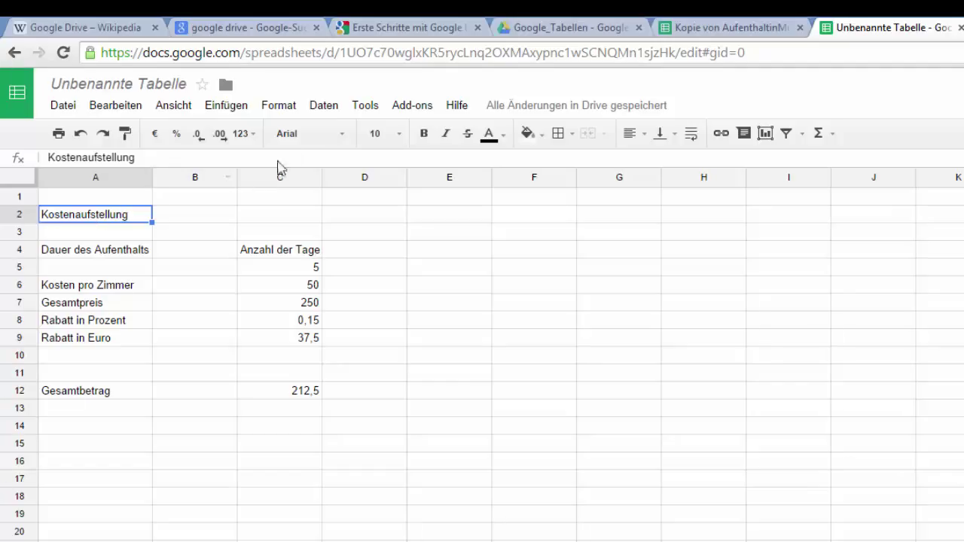
left_click(424, 134)
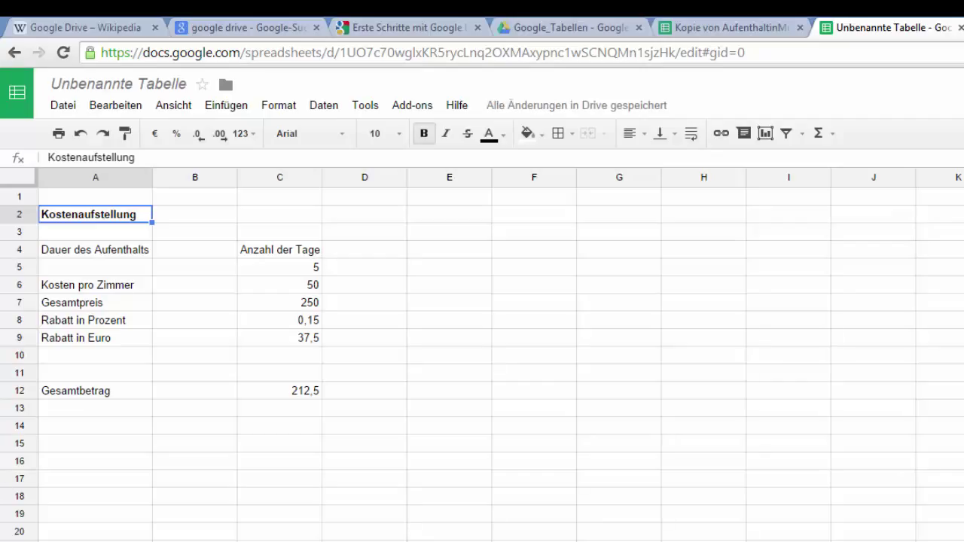
left_click(81, 247)
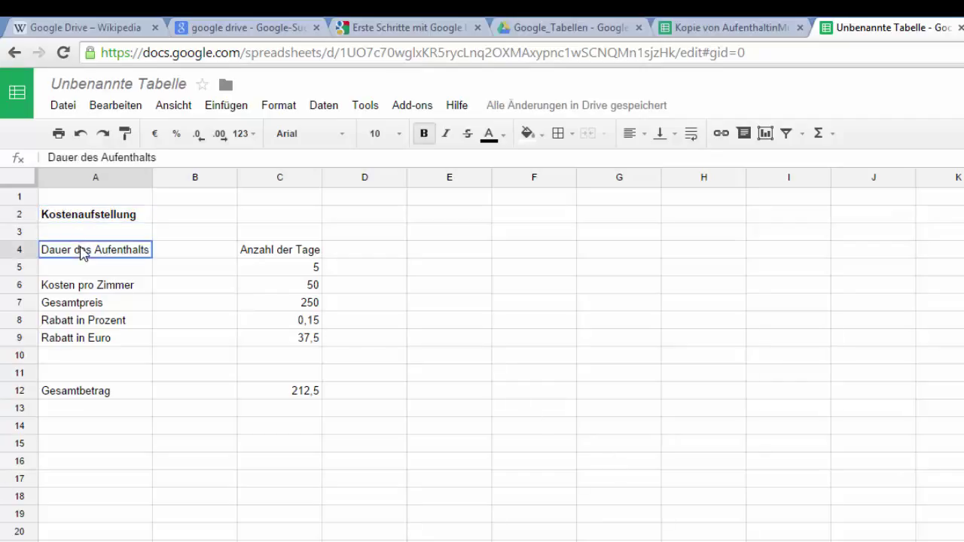
left_click(425, 134)
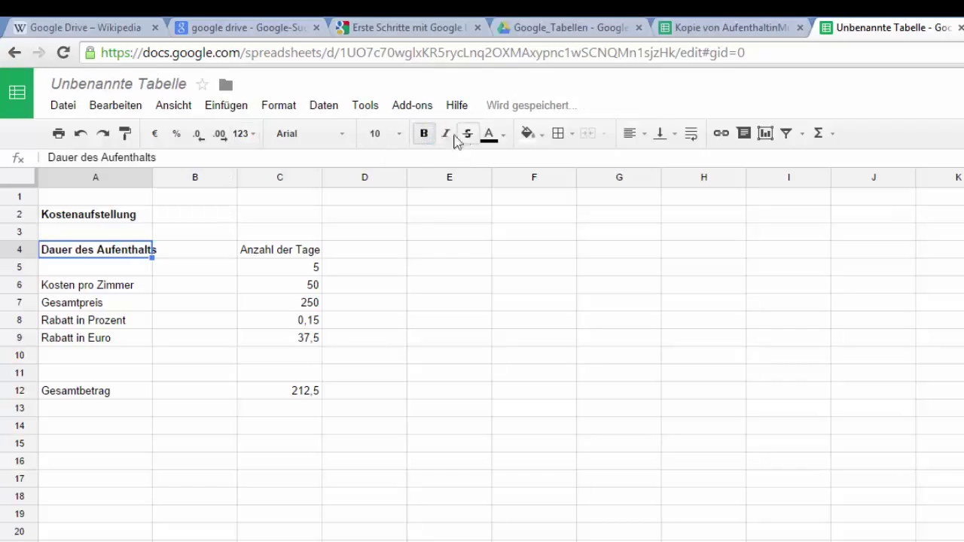
left_click(447, 135)
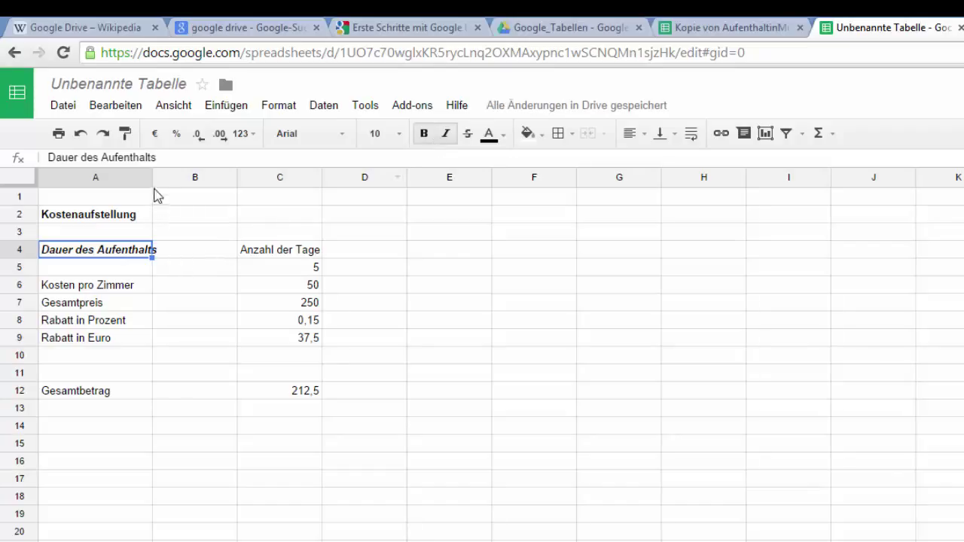
left_click(171, 260)
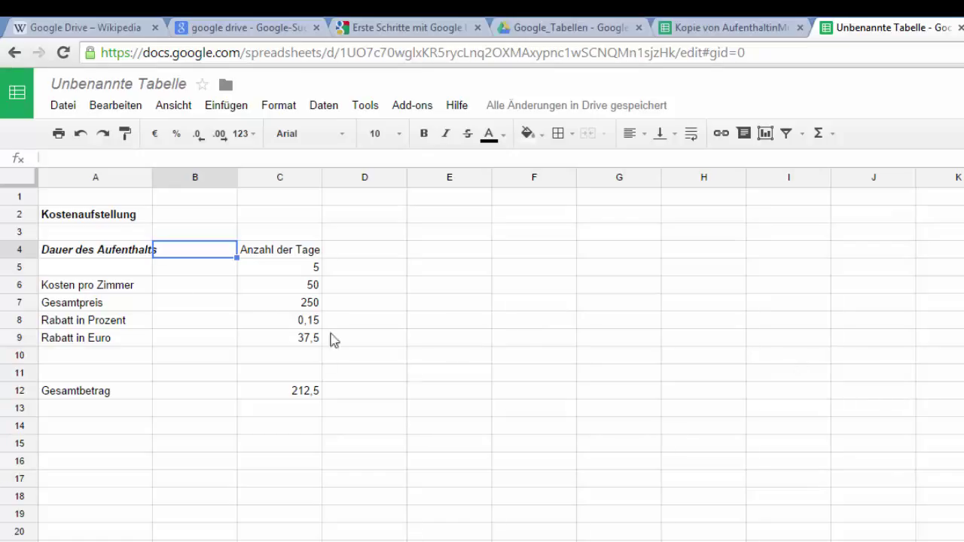
Copy the bold italic format of "Dauer des Aufenthalts" onto the labels "Kosten pro Zimmer" in A6 and "Gesamtpreis" in A7
left_click(109, 249)
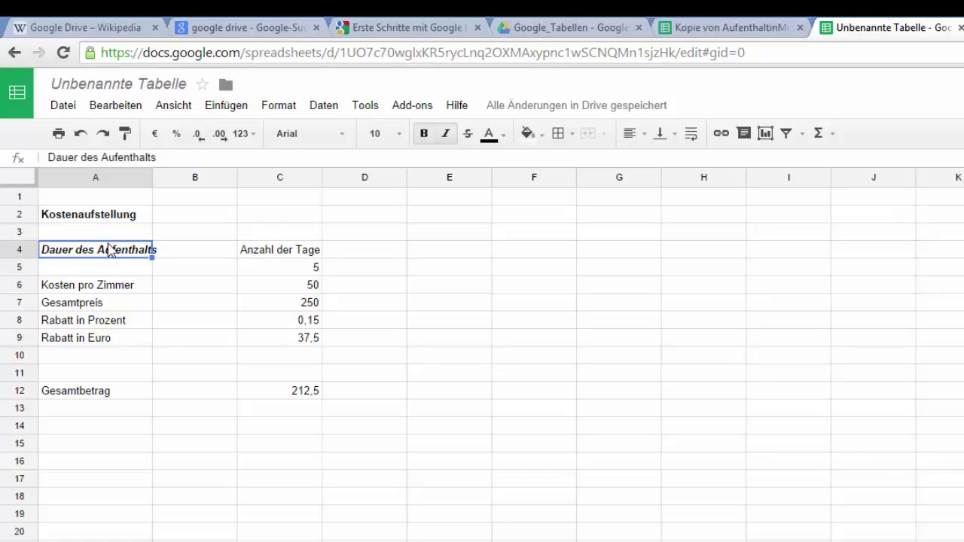
left_click(125, 137)
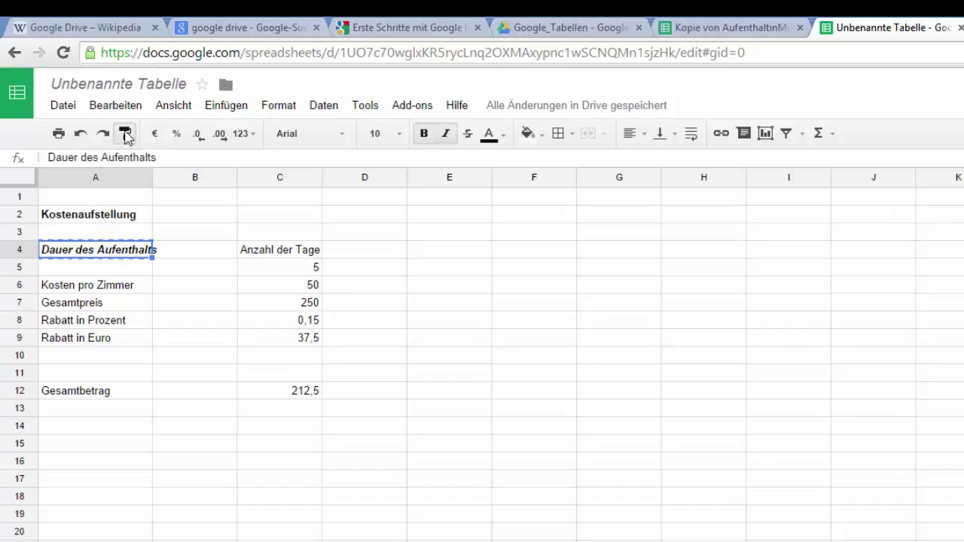
left_click(94, 293)
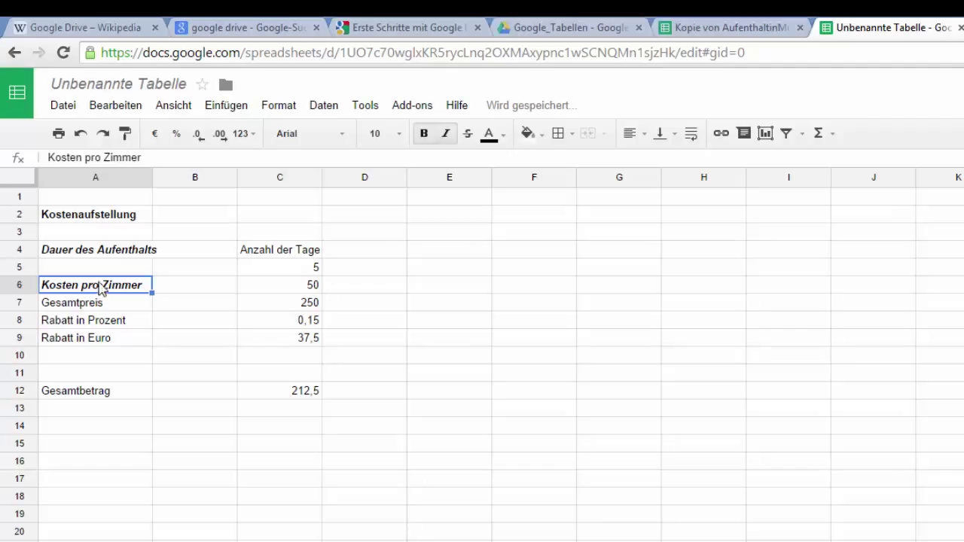
left_click(126, 134)
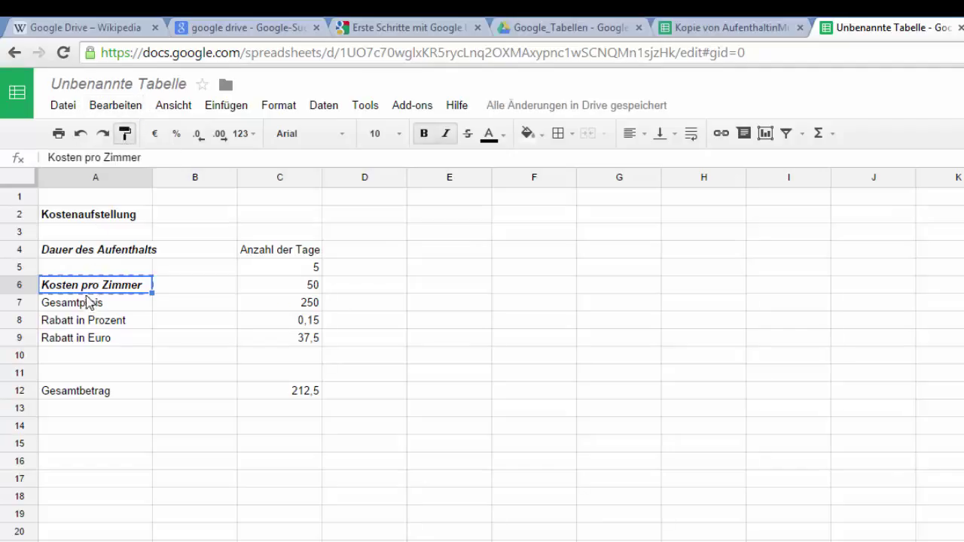
left_click(96, 303)
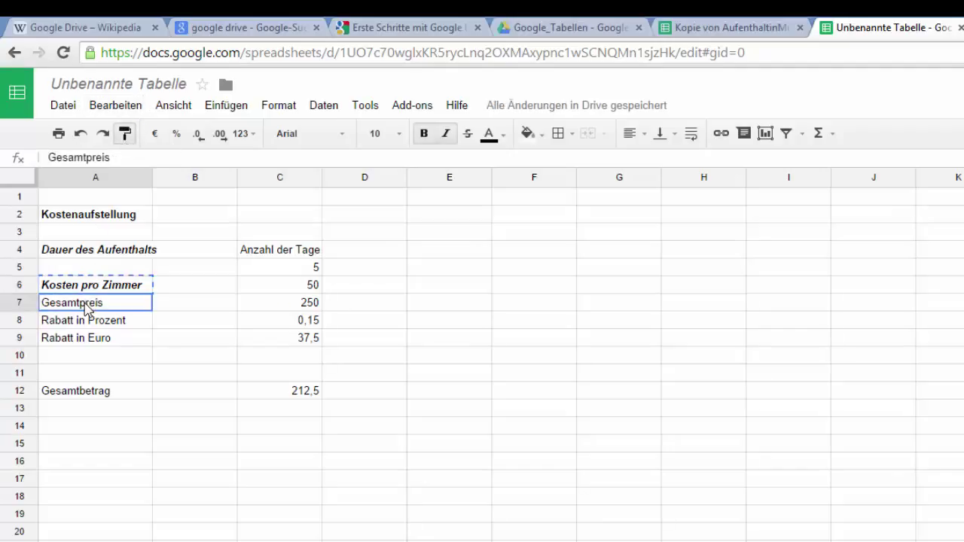
left_click(142, 327)
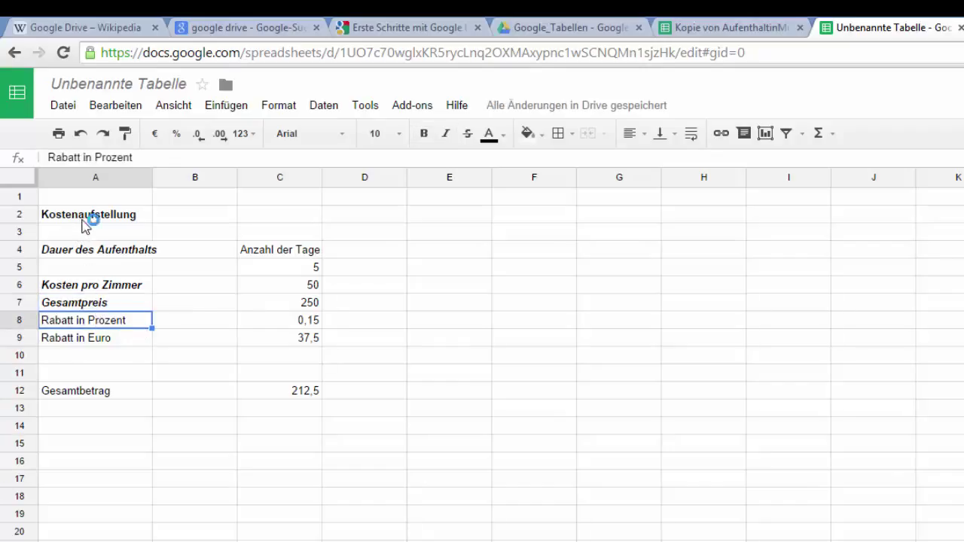
Make all labels in the range A2 to A12 bold and italic
left_click_drag(81, 217, 75, 399)
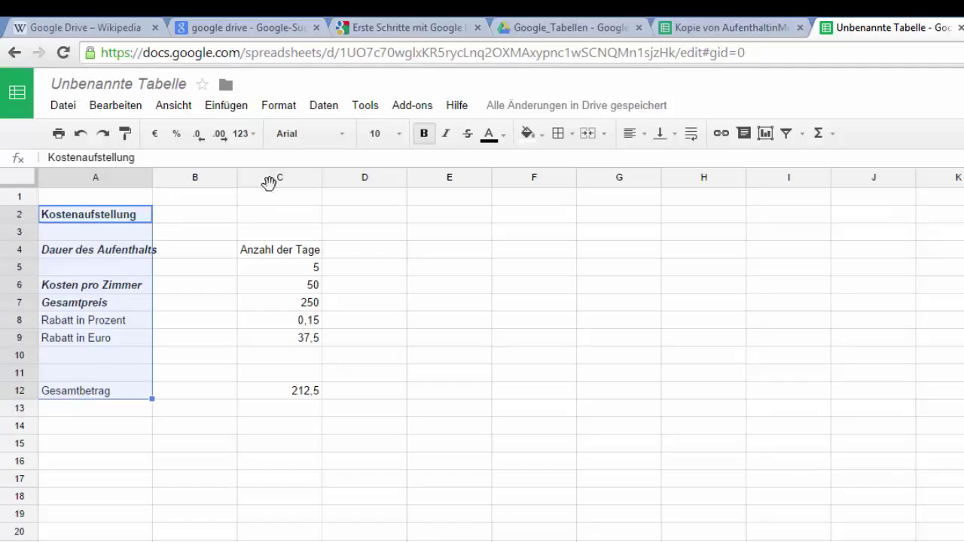
left_click(426, 136)
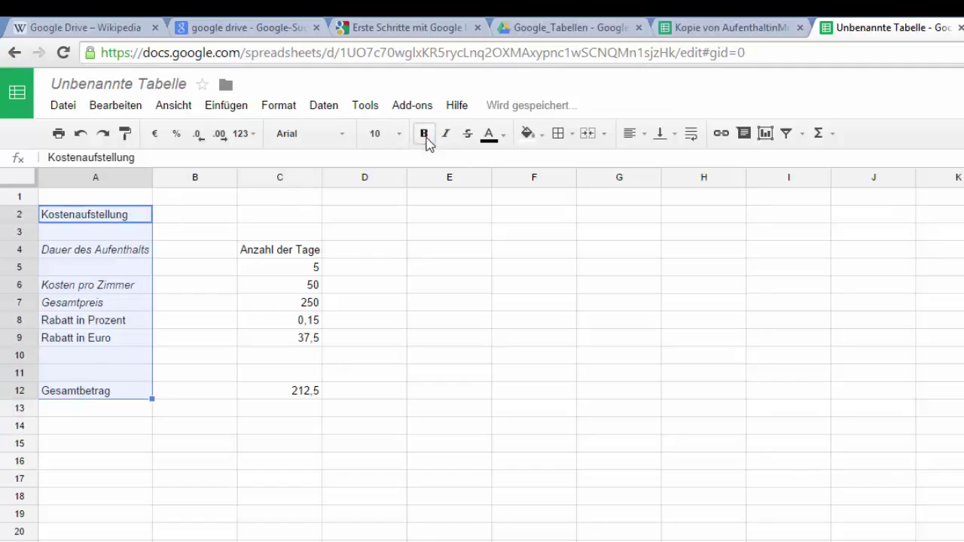
left_click(426, 138)
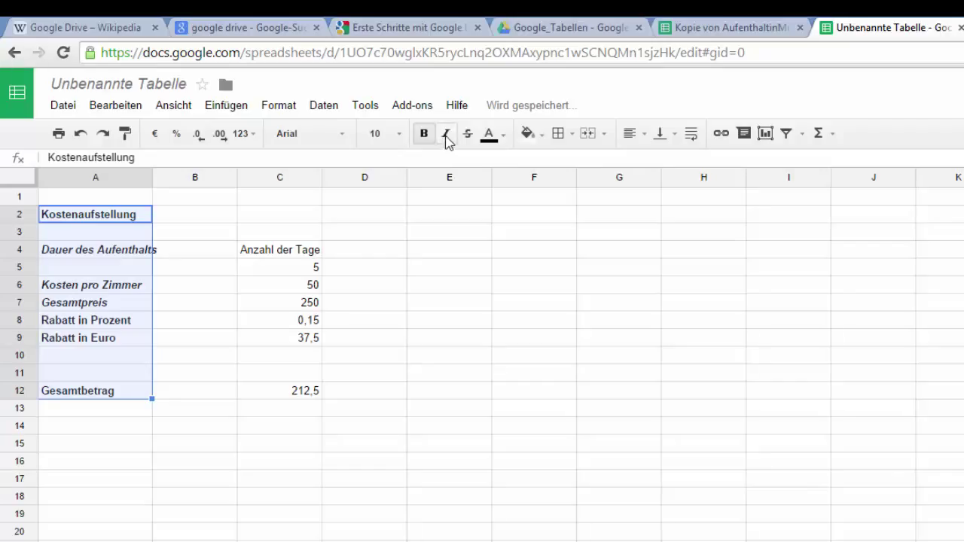
left_click(448, 138)
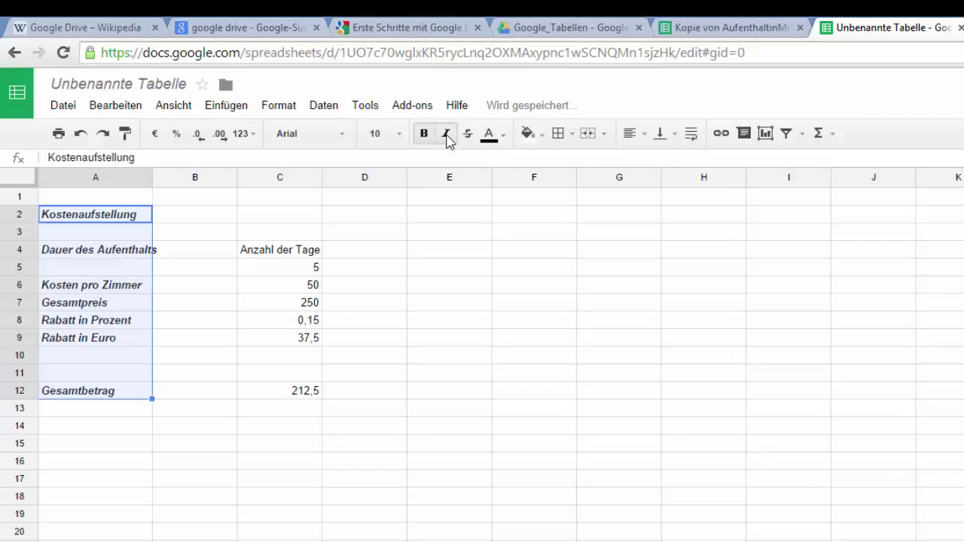
left_click(173, 319)
Fill the "Anzahl der Tage" cell C4 with yellow
left_click(273, 251)
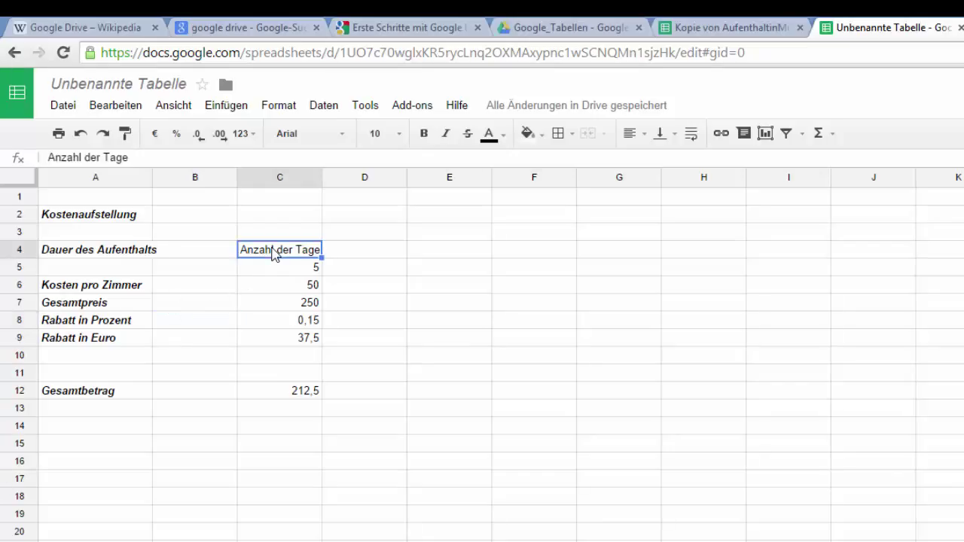
left_click(543, 136)
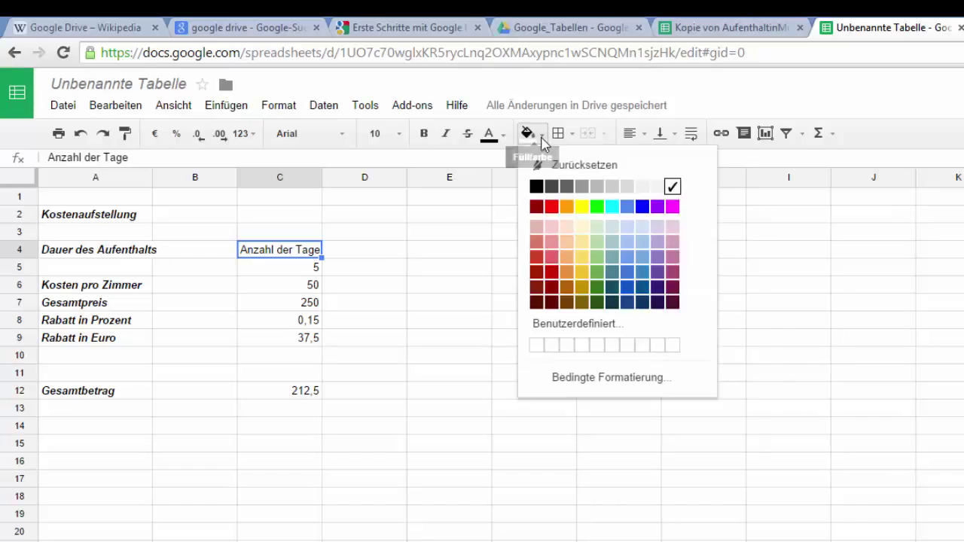
left_click(583, 206)
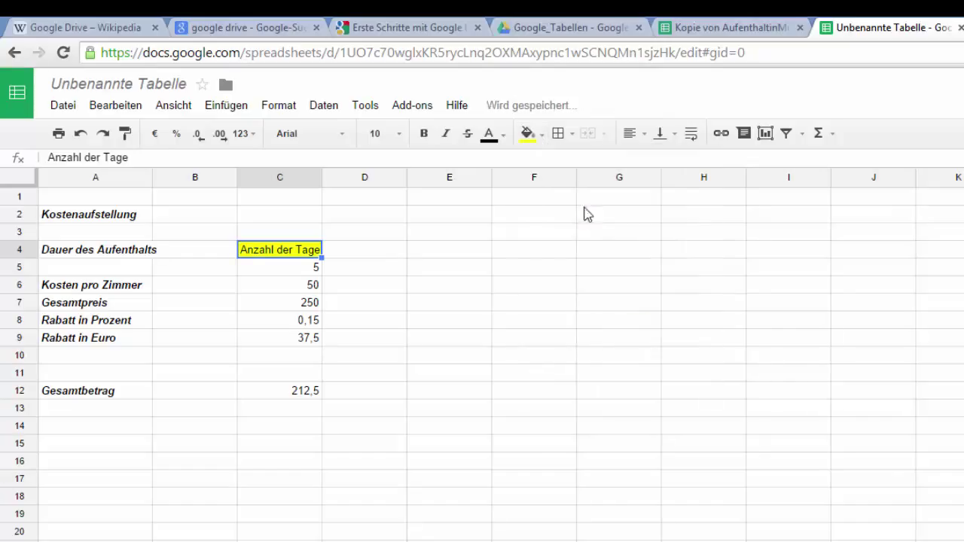
left_click(403, 285)
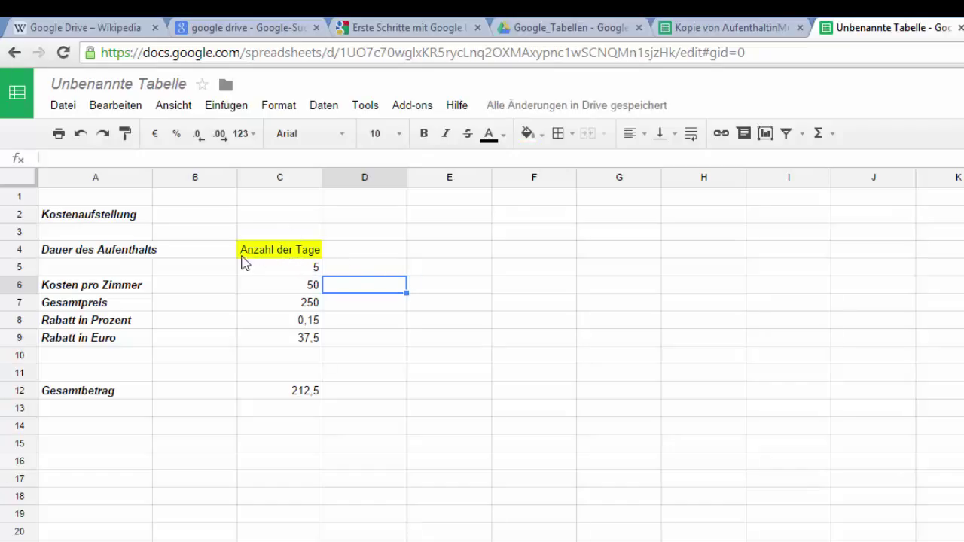
Undo the yellow fill of cell C4 and redo it
left_click(79, 135)
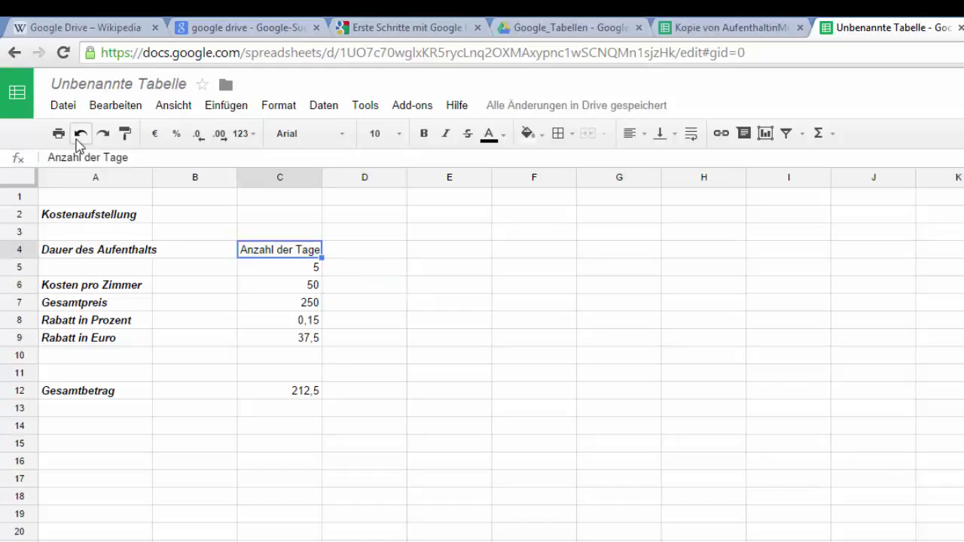
left_click(104, 136)
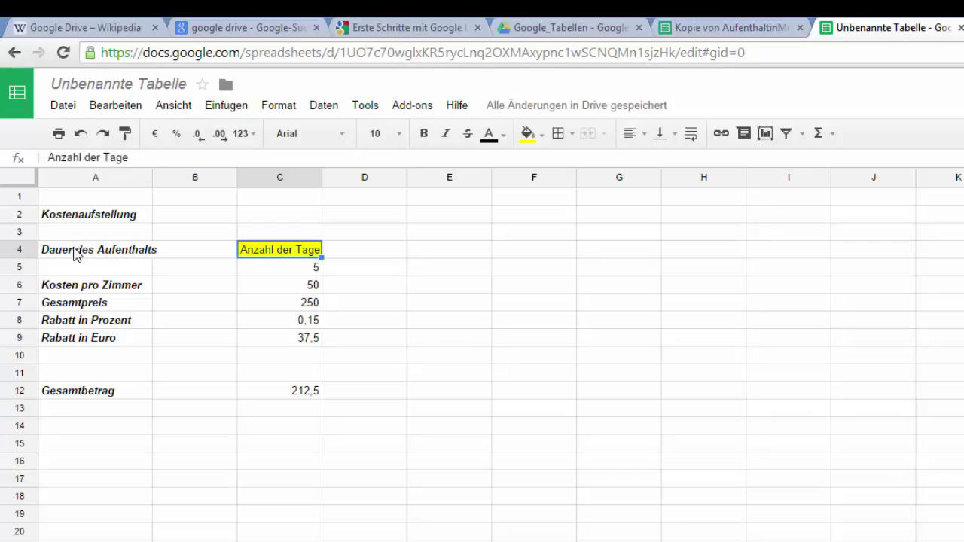
Narrow column A and wrap the text of "Kosten pro Zimmer" in A6 and "Dauer des Aufenthalts" in A4
left_click(76, 255)
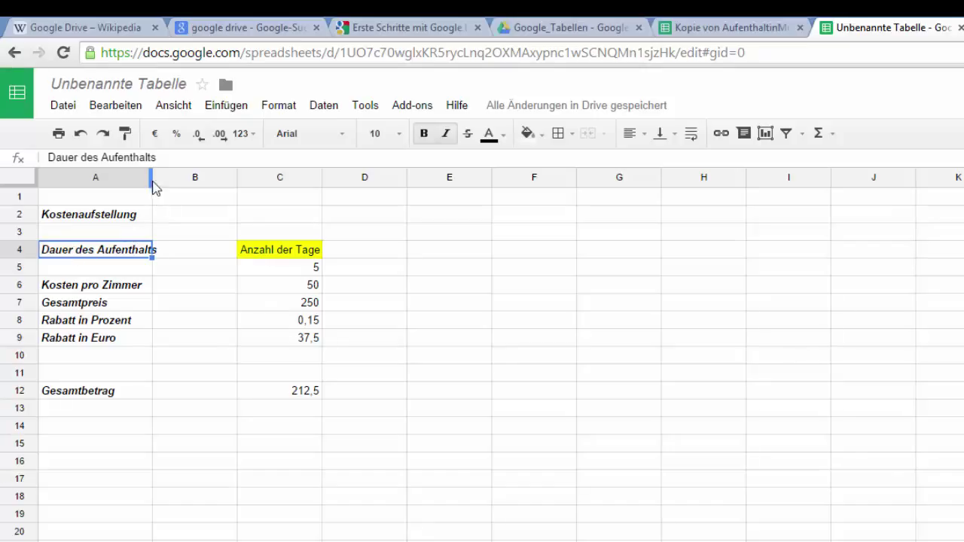
left_click_drag(150, 179, 131, 181)
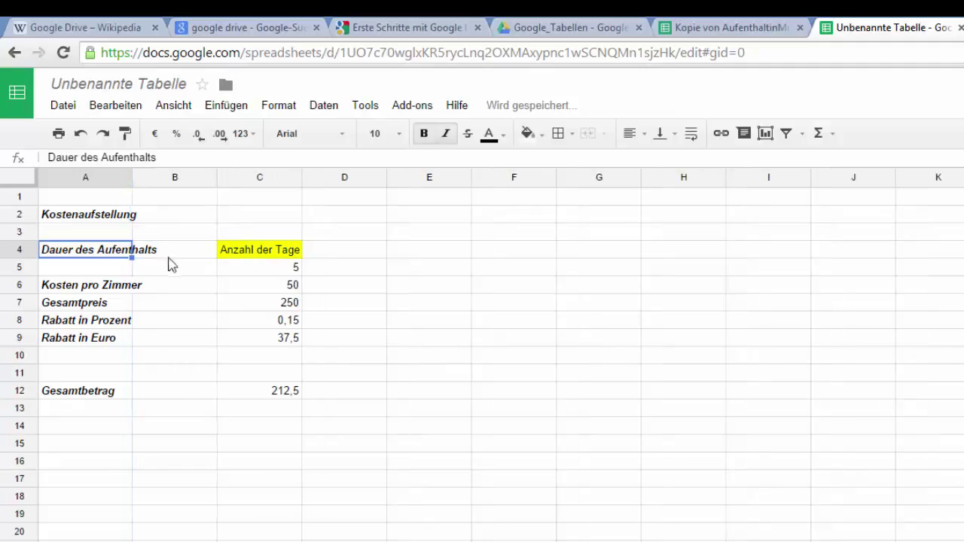
left_click(77, 289)
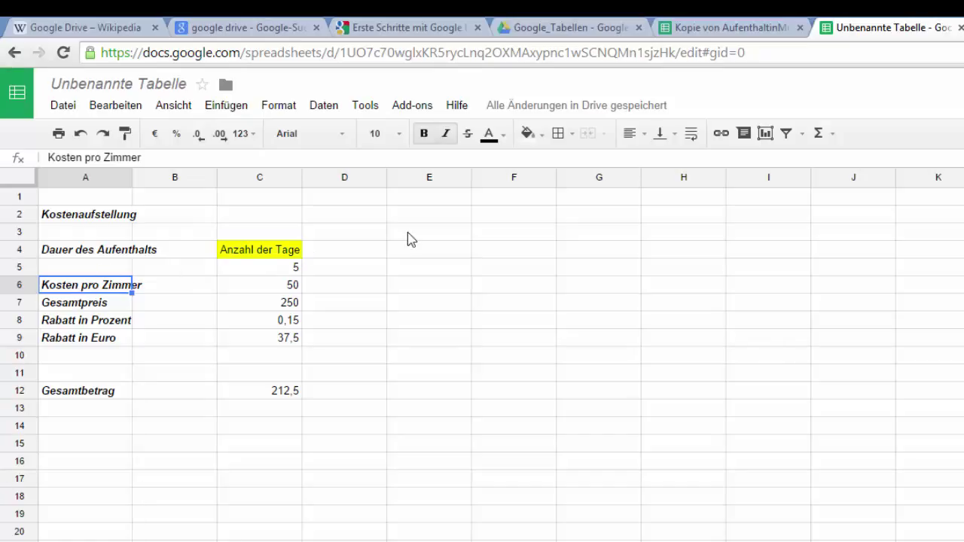
left_click(692, 133)
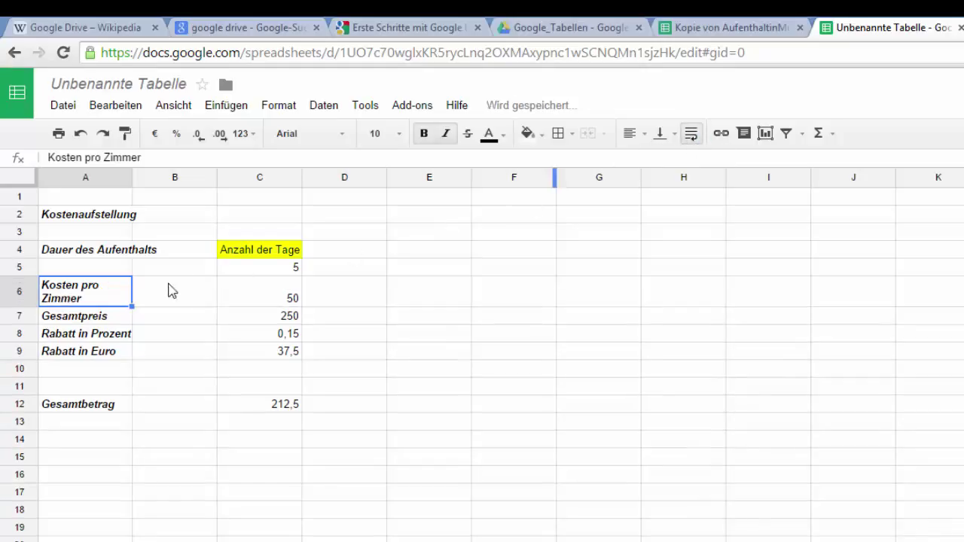
left_click(94, 255)
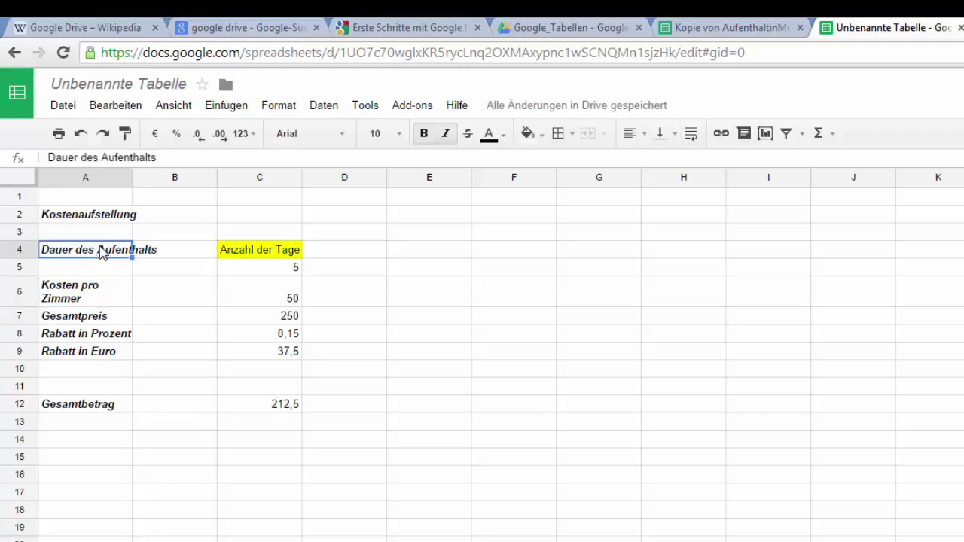
left_click(692, 134)
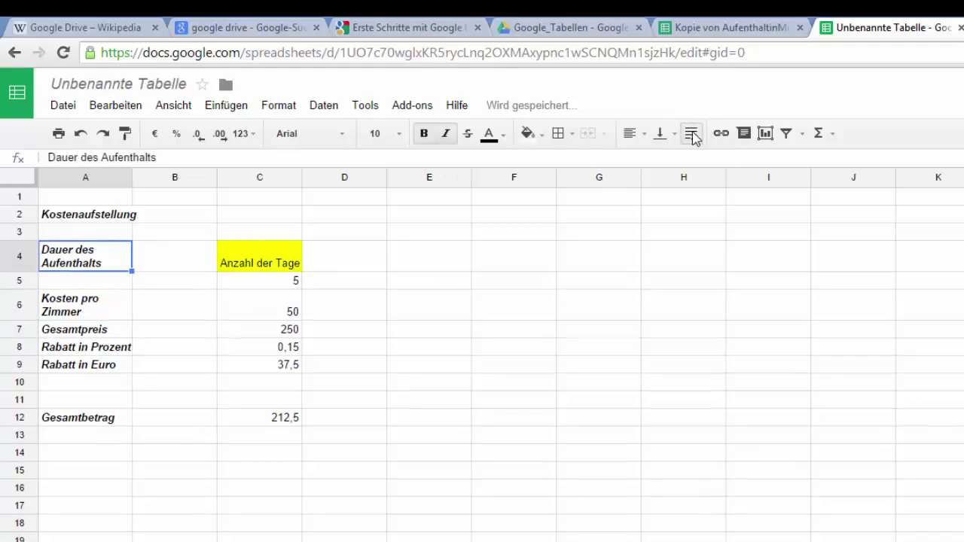
Turn on text wrapping for the heading "Kostenaufstellung" in cell A2
left_click(90, 315)
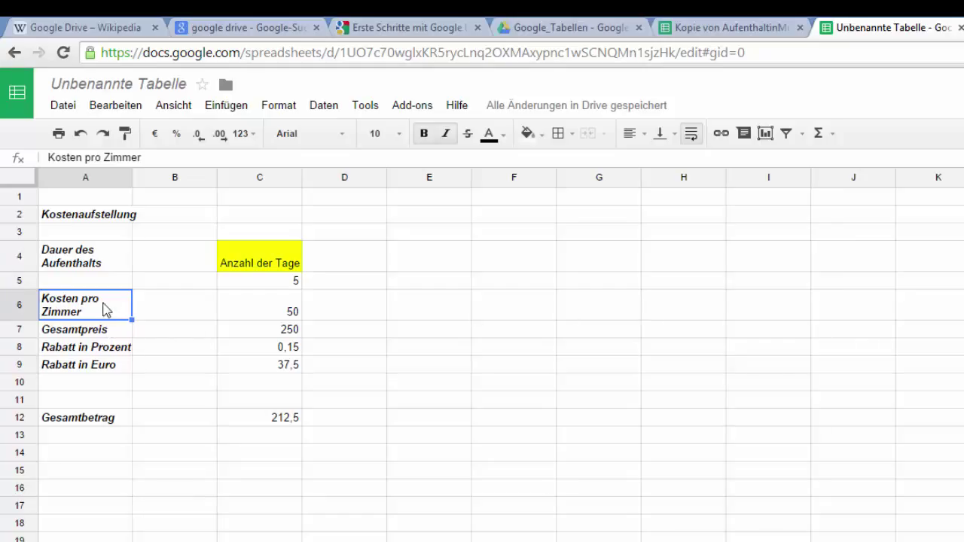
left_click(121, 216)
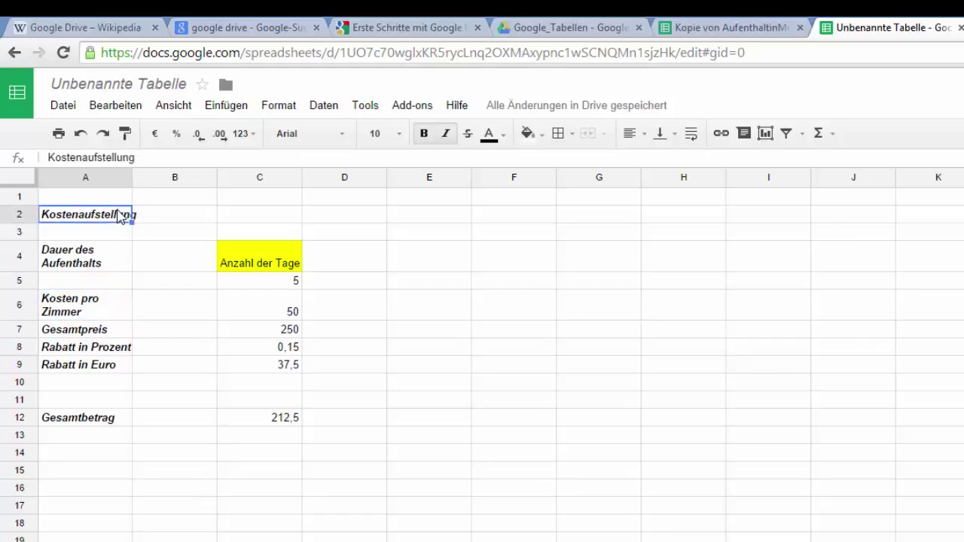
left_click(692, 136)
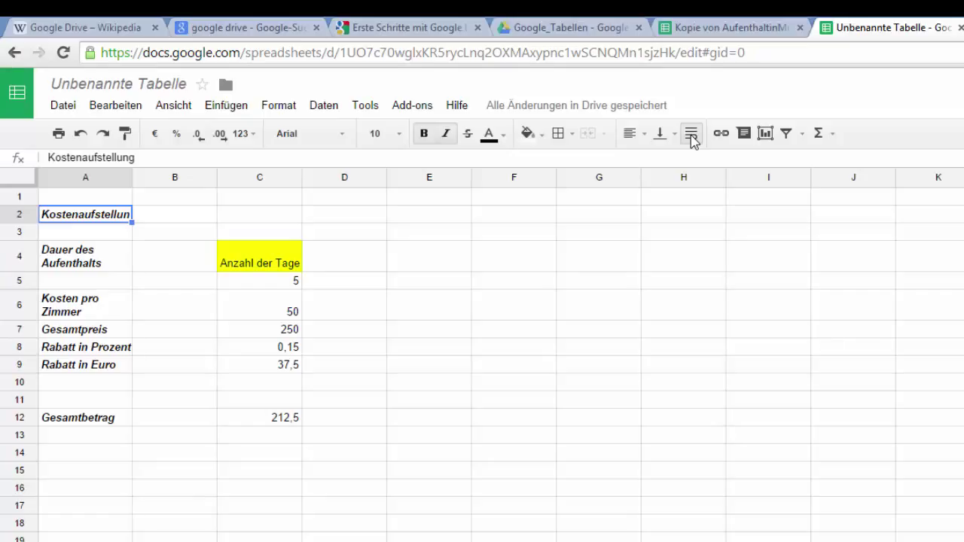
left_click(106, 333)
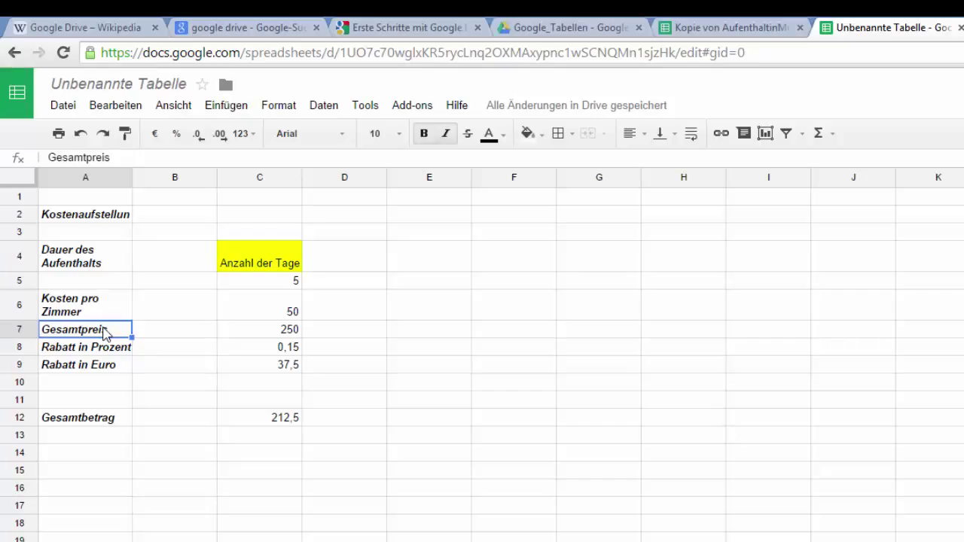
left_click(109, 217)
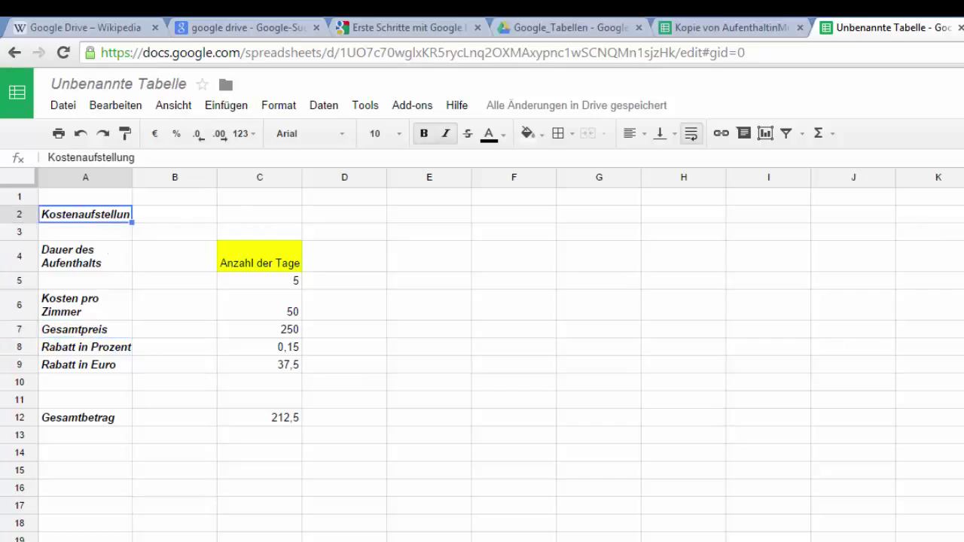